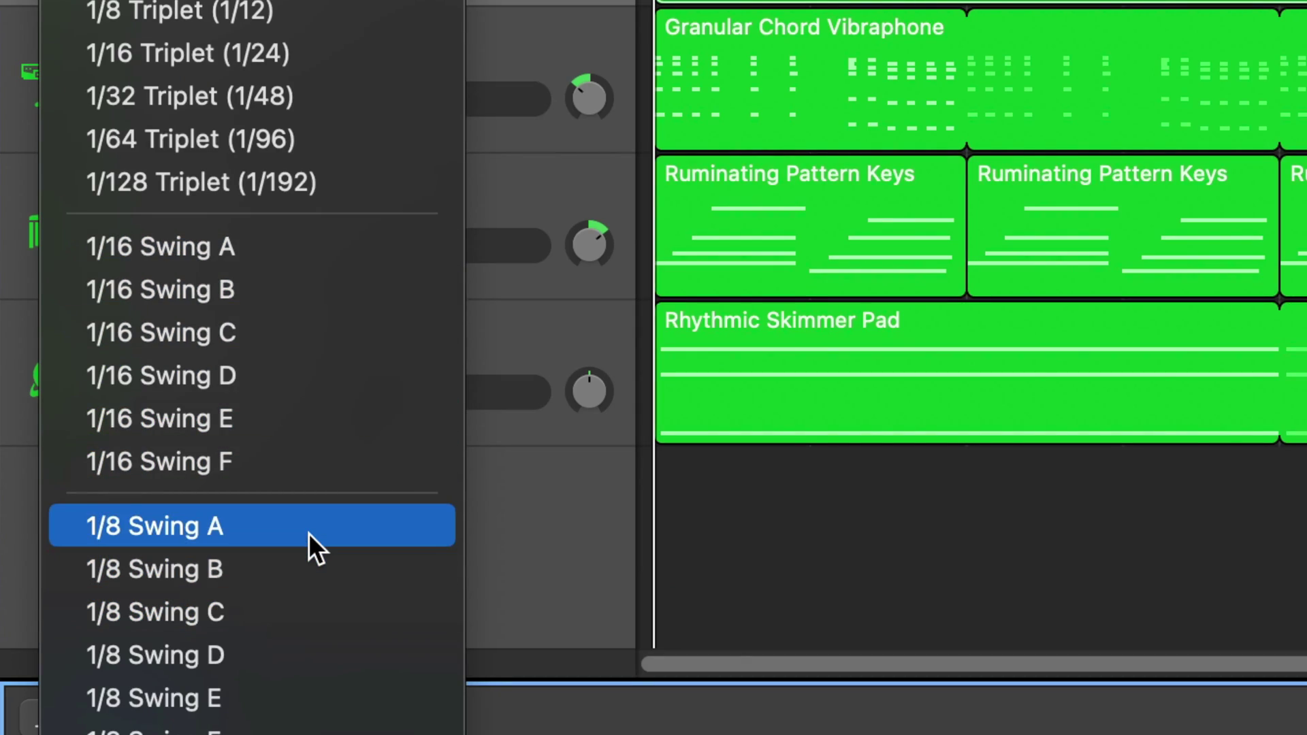
Apply 1/8 Swing A quantization to the Vox Box Lead region and select another melody note
left_click(308, 533)
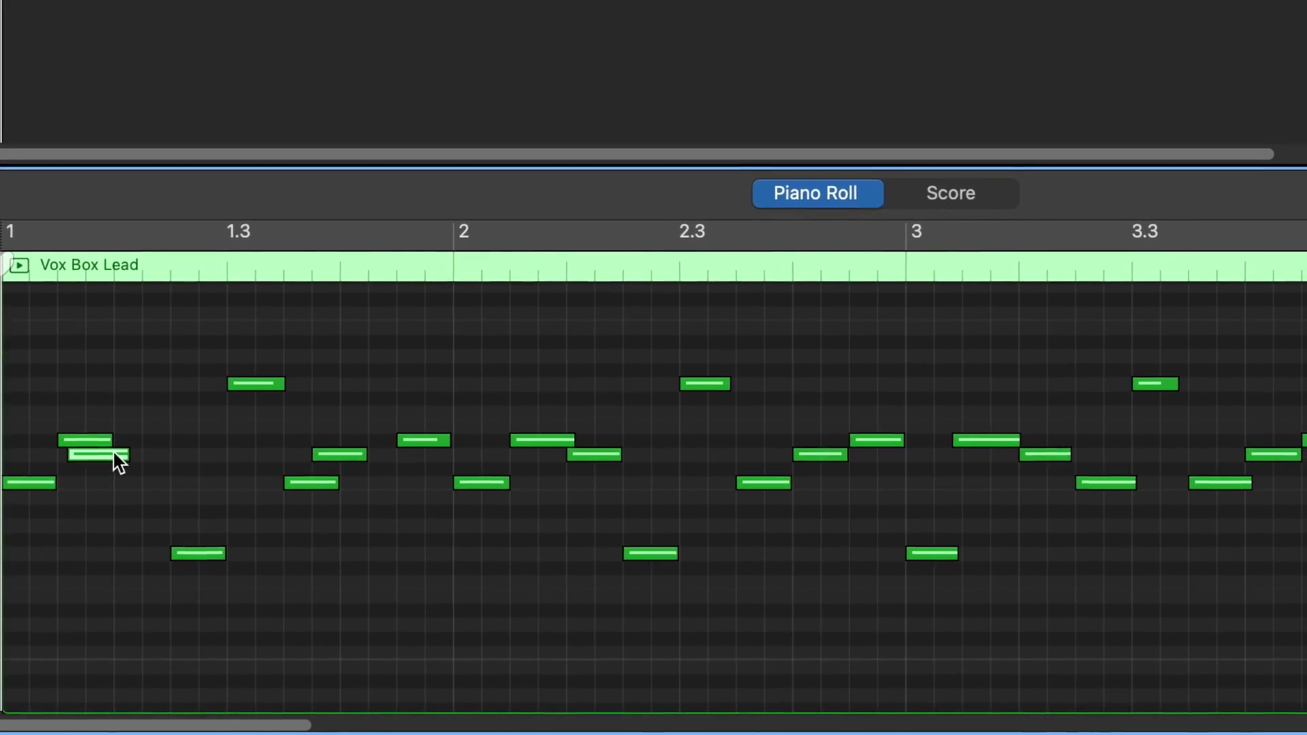
left_click(340, 455)
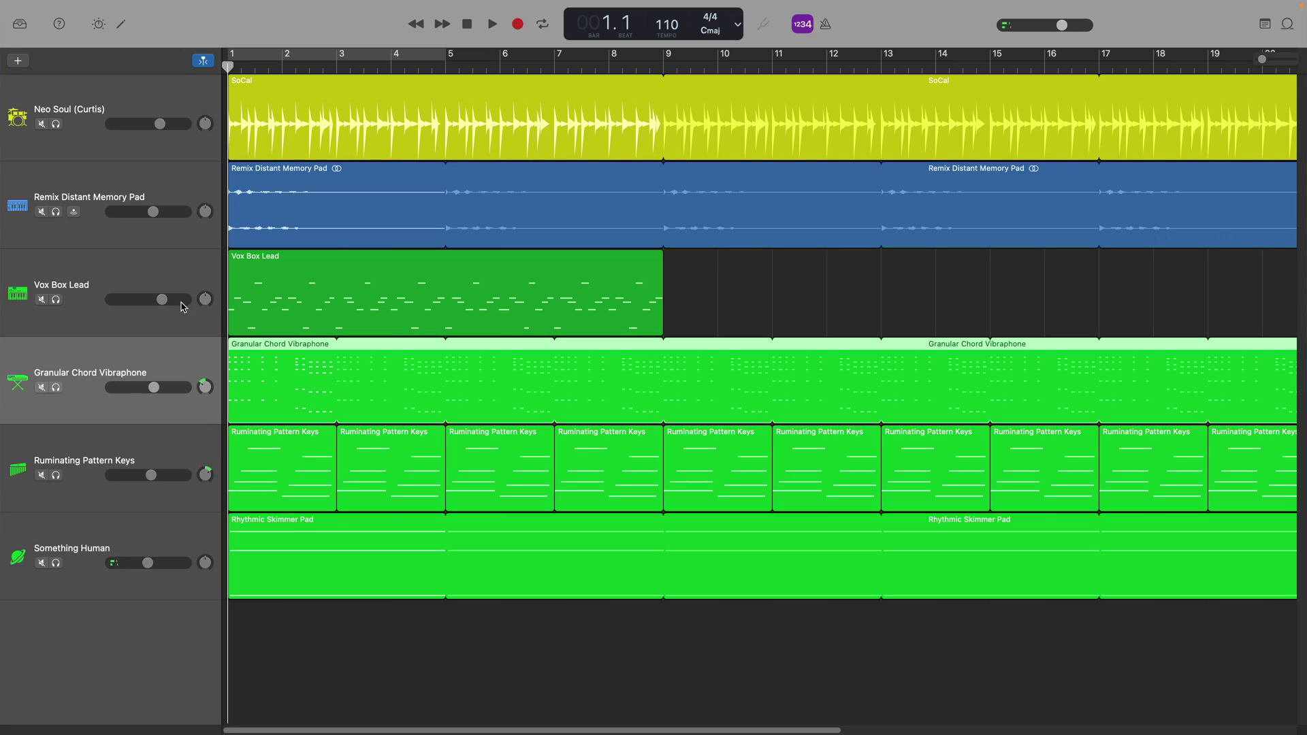
Select the Vox Box Lead track and bring up its piano roll editor beneath the tracks
left_click(182, 272)
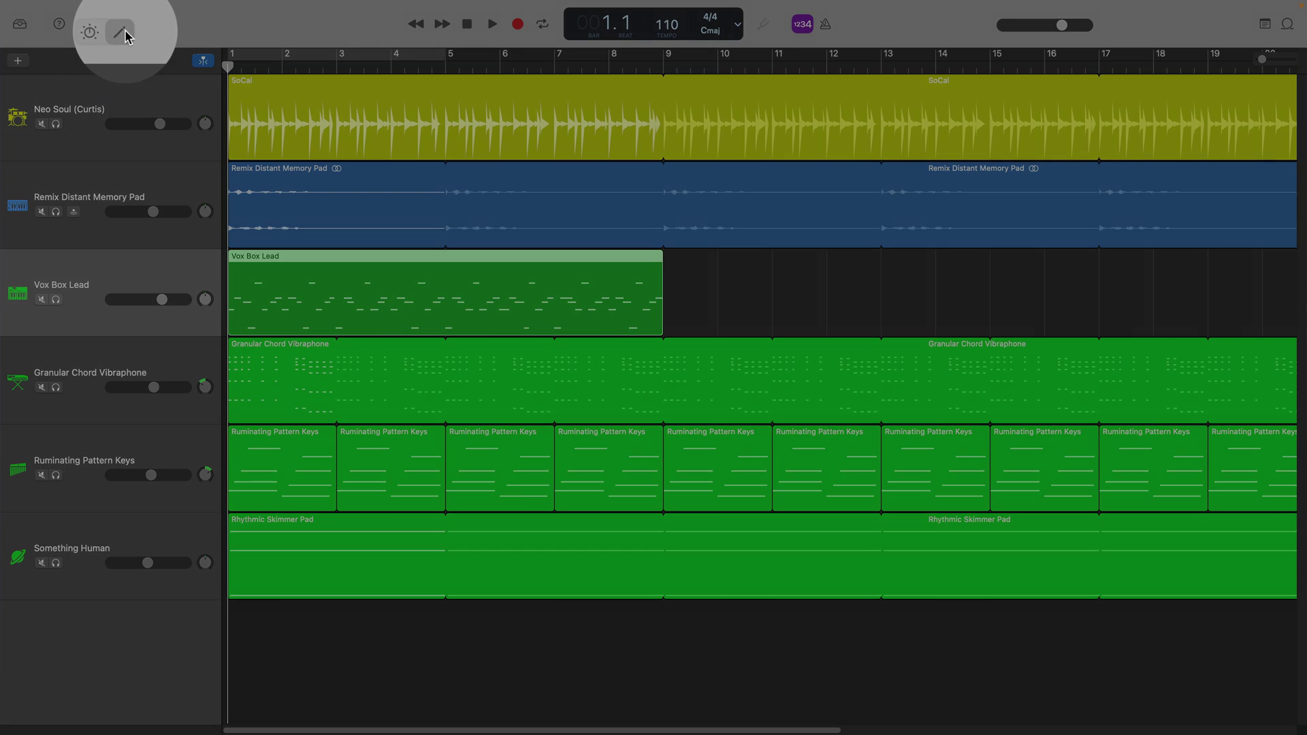
left_click(122, 25)
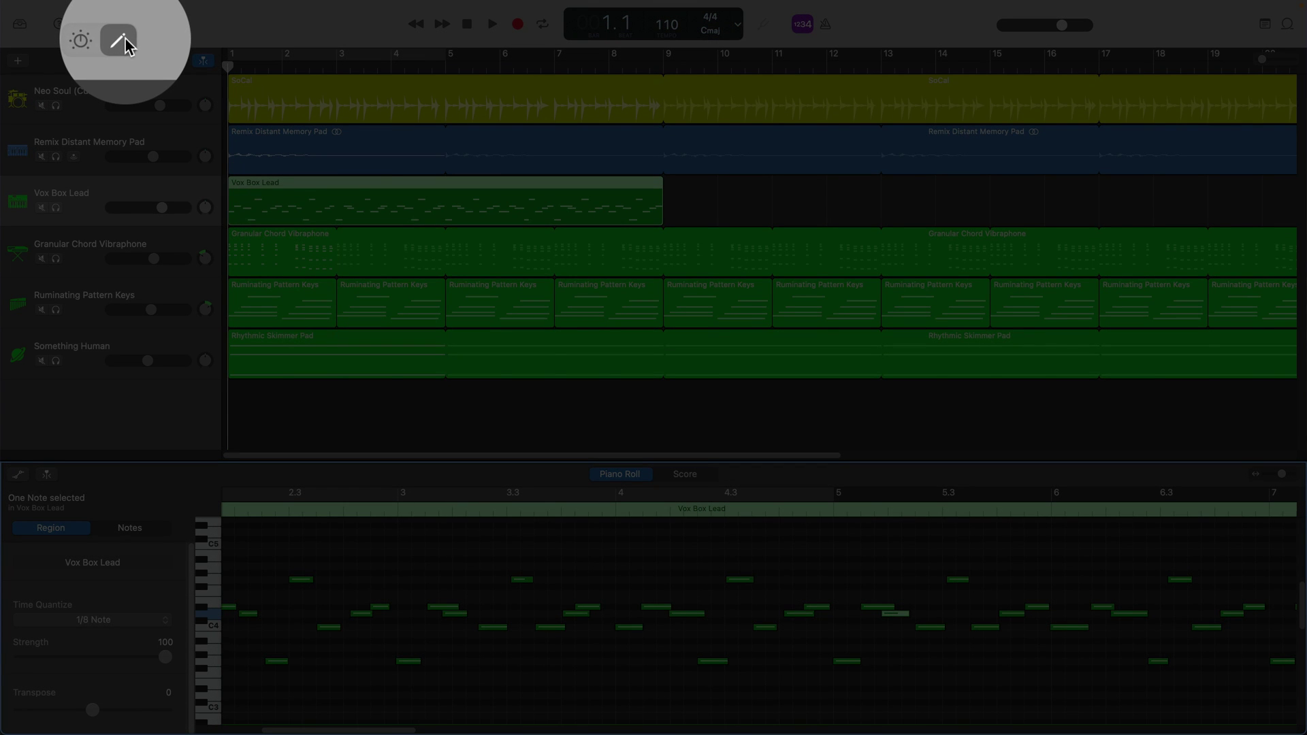
left_click(122, 25)
left_click(123, 25)
left_click(124, 25)
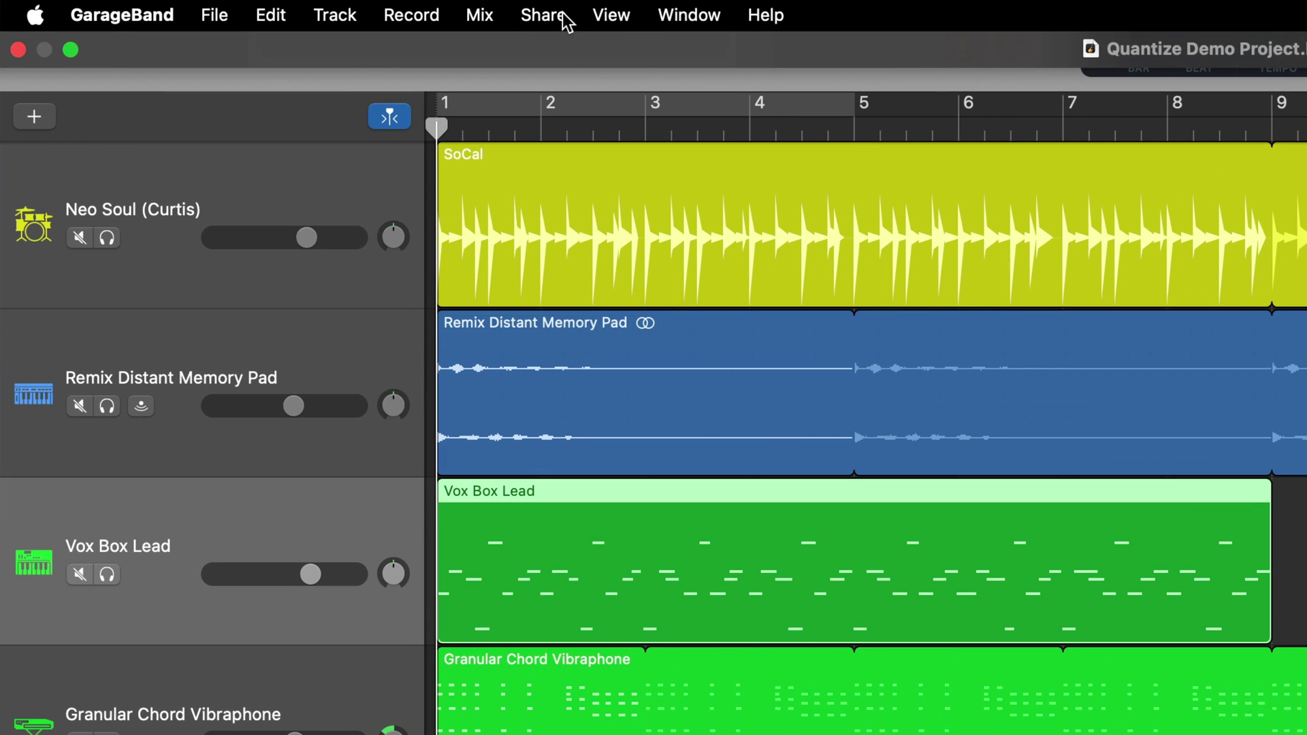
left_click(314, 8)
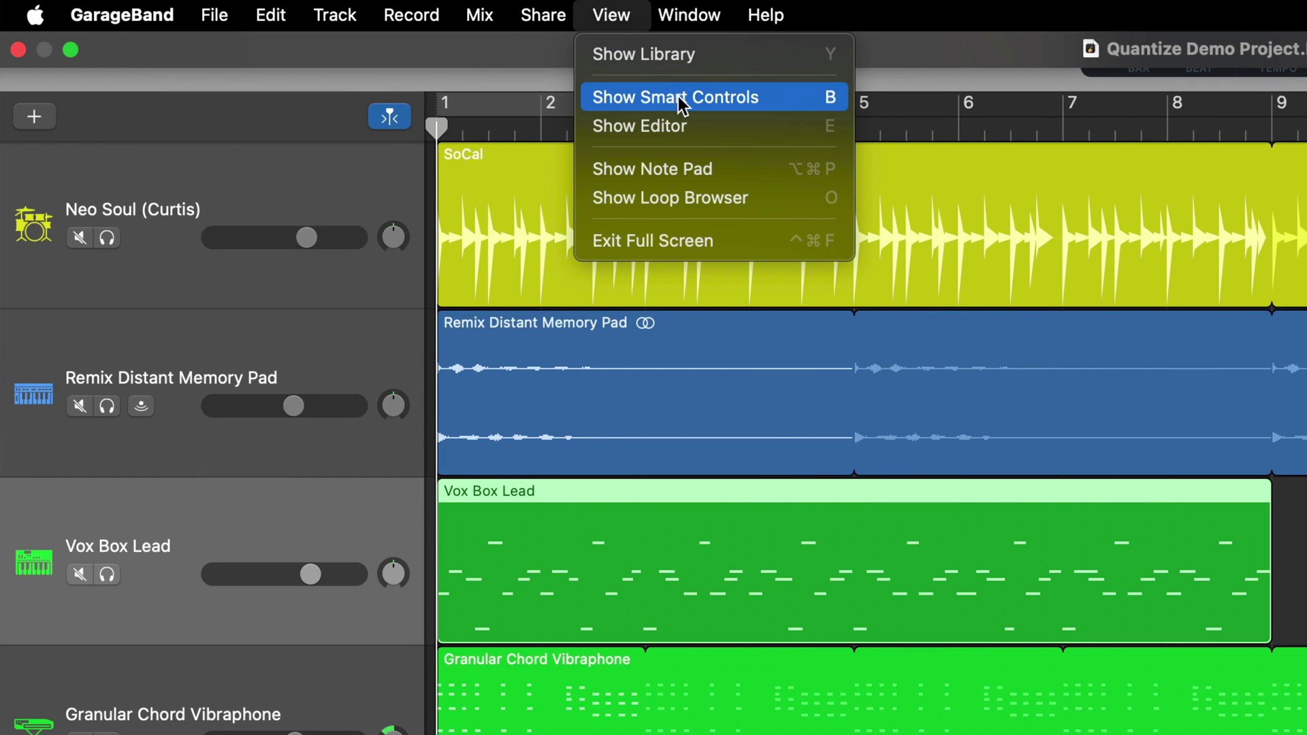
left_click(805, 126)
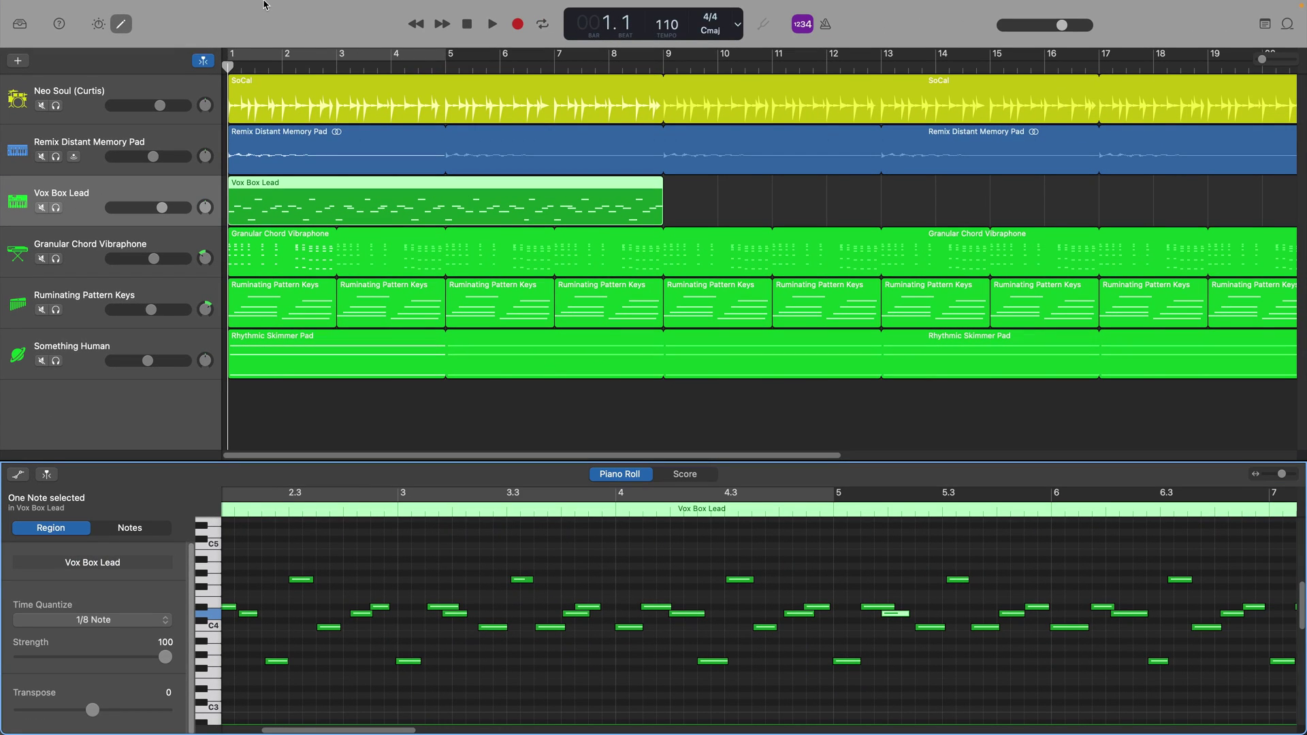
mouse_move(265, 5)
left_click(318, 8)
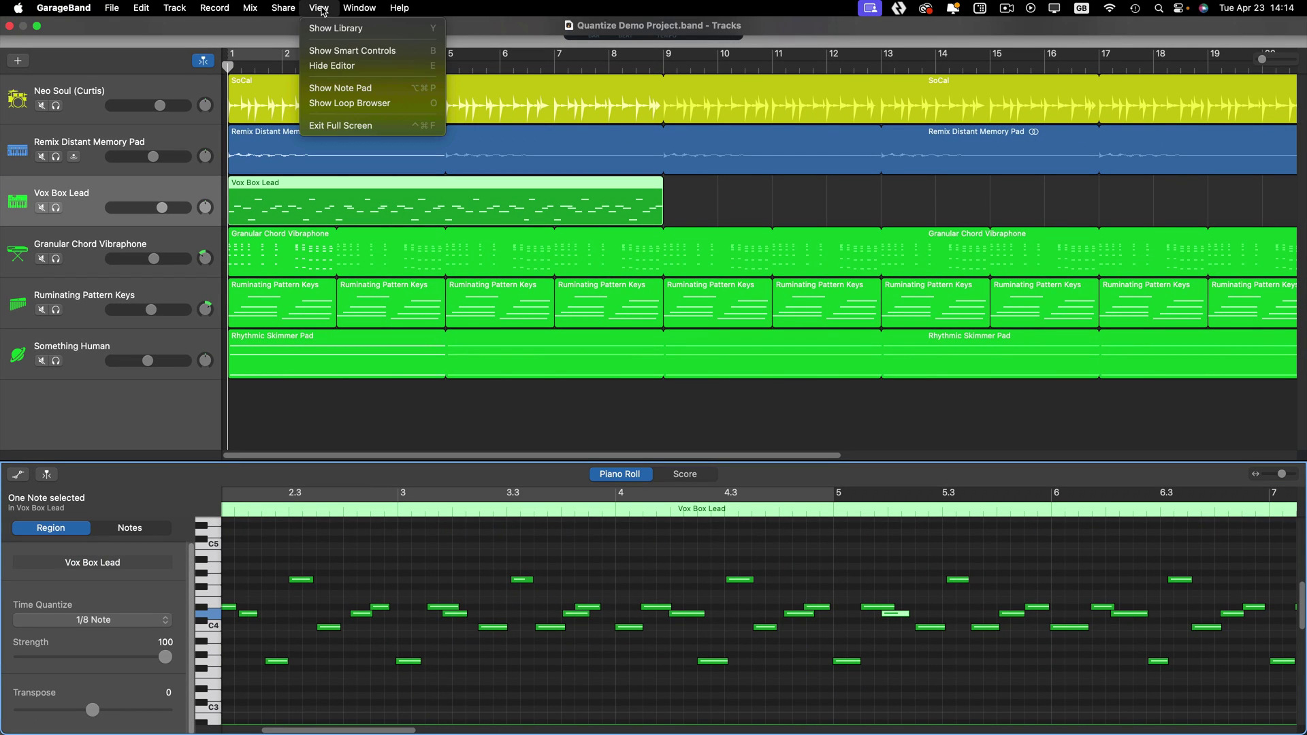
left_click(366, 64)
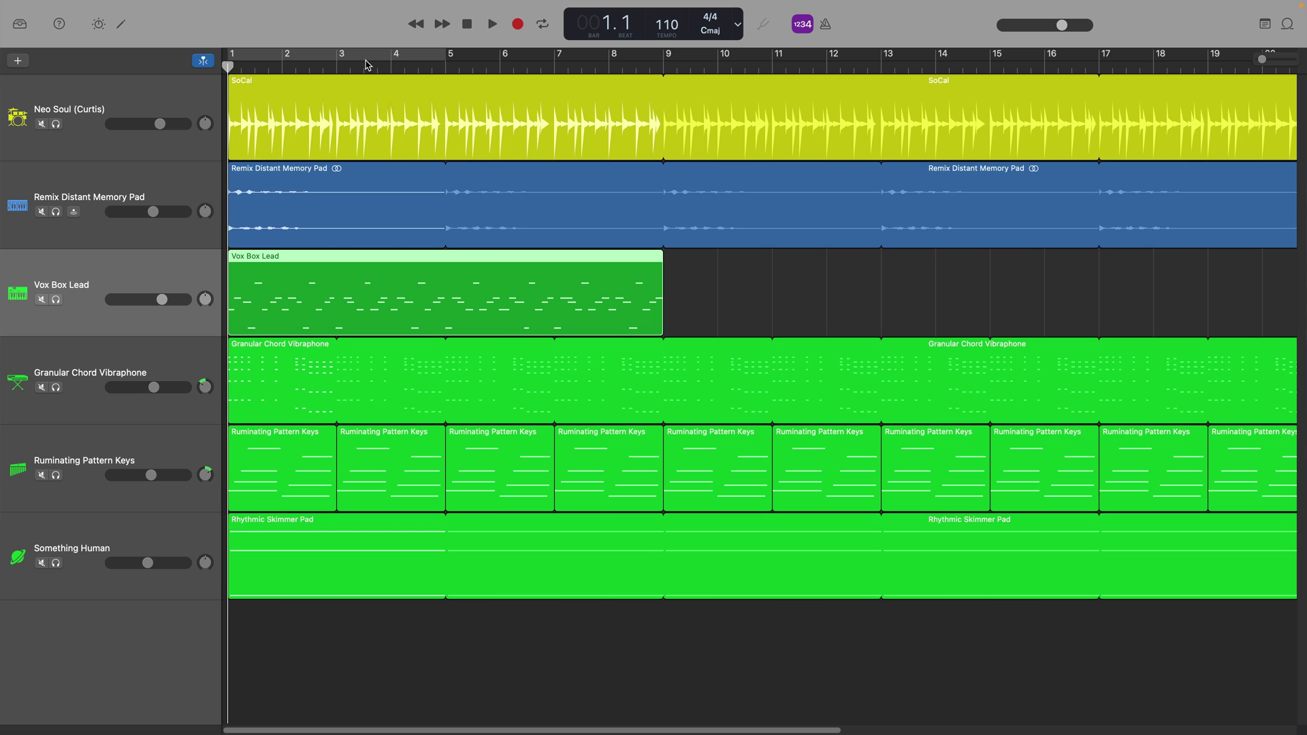
key("e")
key("e")
key("e")
key("e")
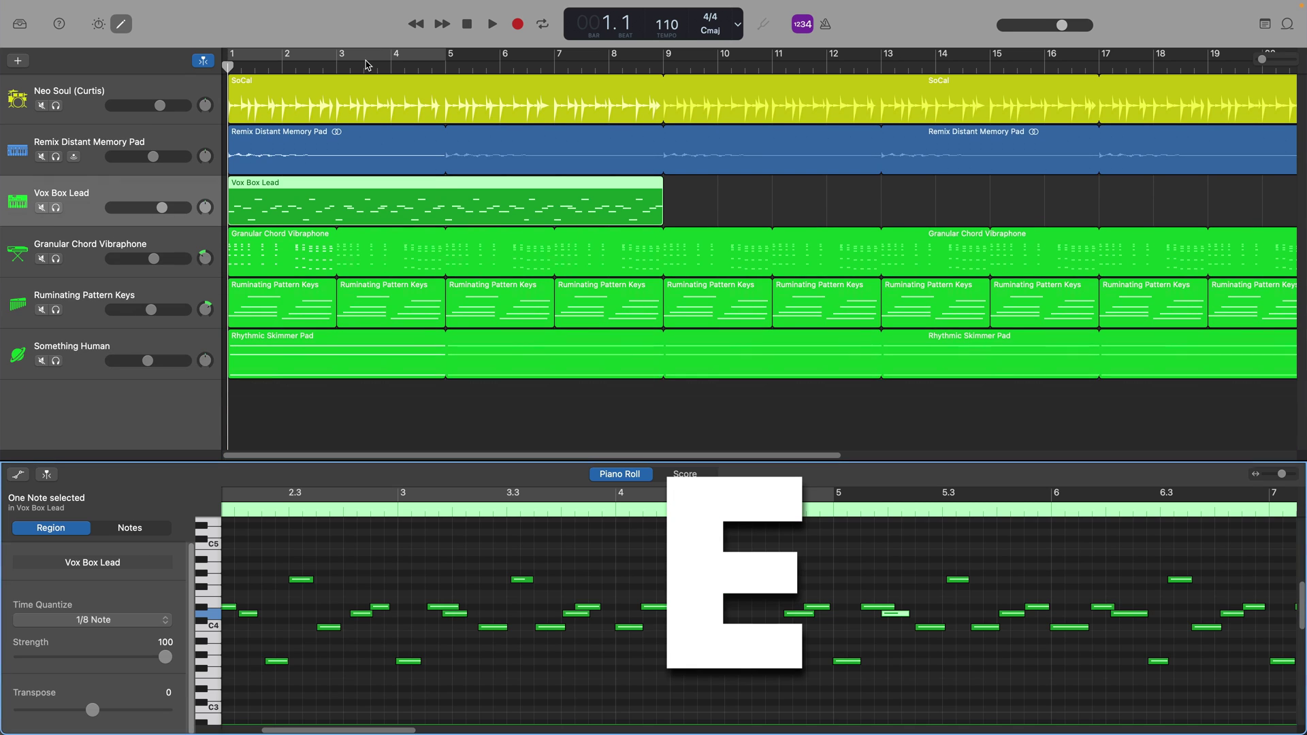
key("e")
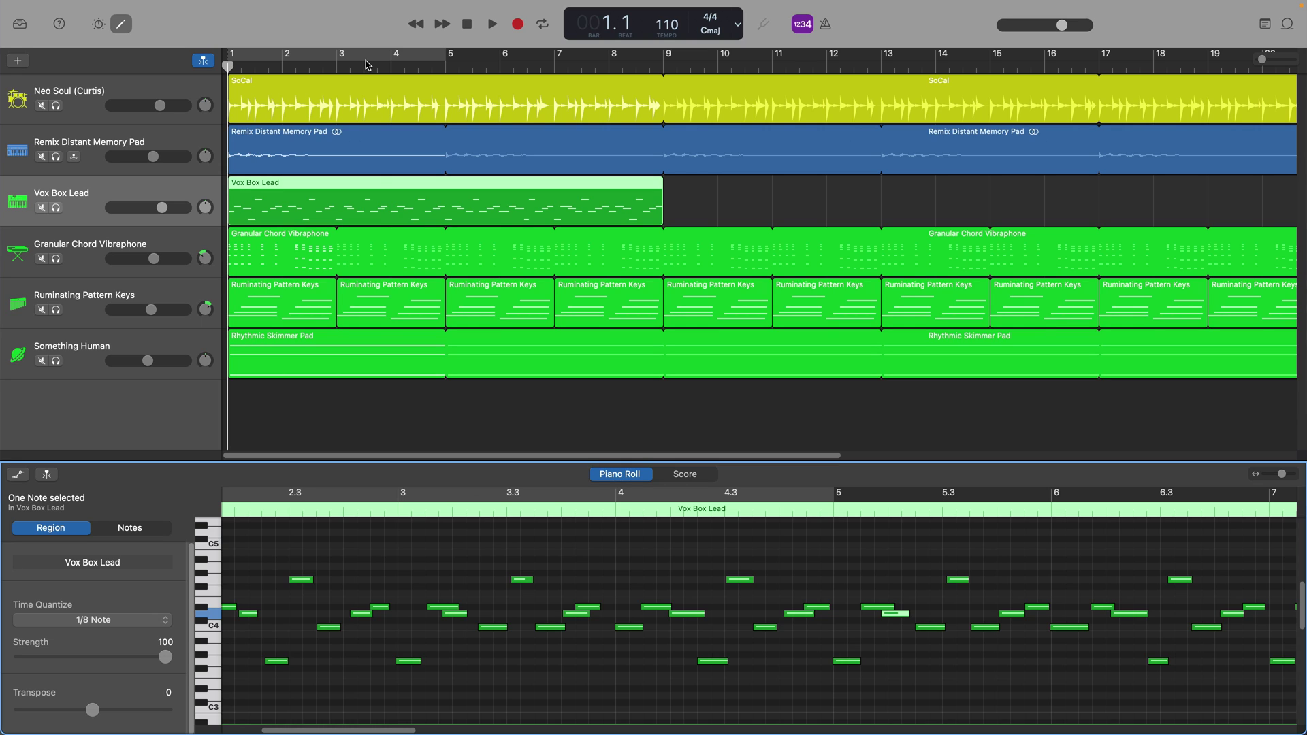
Preview the Granular Chord Vibraphone, Ruminating Pattern Keys and Rhythmic Skimmer Pad notes, then return to Vox Box Lead
left_click(196, 244)
left_click(195, 297)
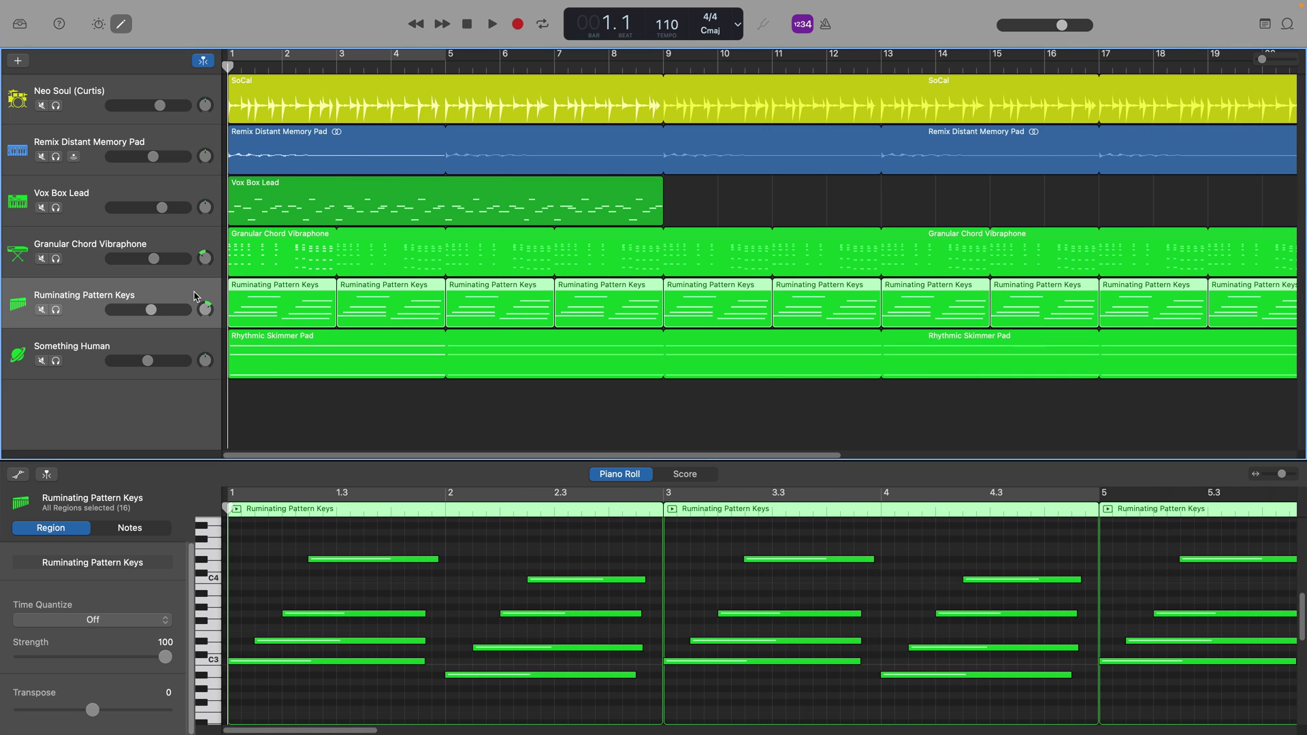
left_click(195, 343)
left_click(201, 191)
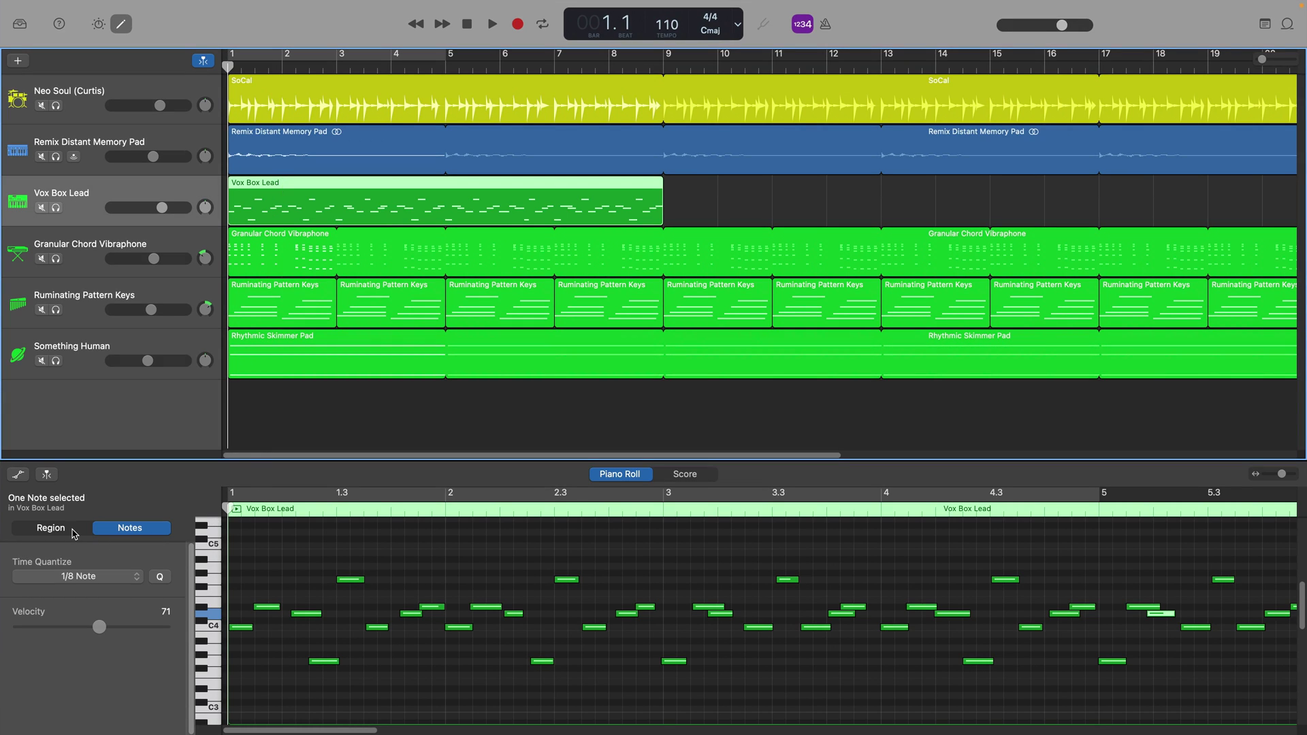
Set the whole Vox Box Lead region's Time Quantize to 1/8 Swing A
left_click(55, 529)
left_click(113, 532)
left_click(73, 532)
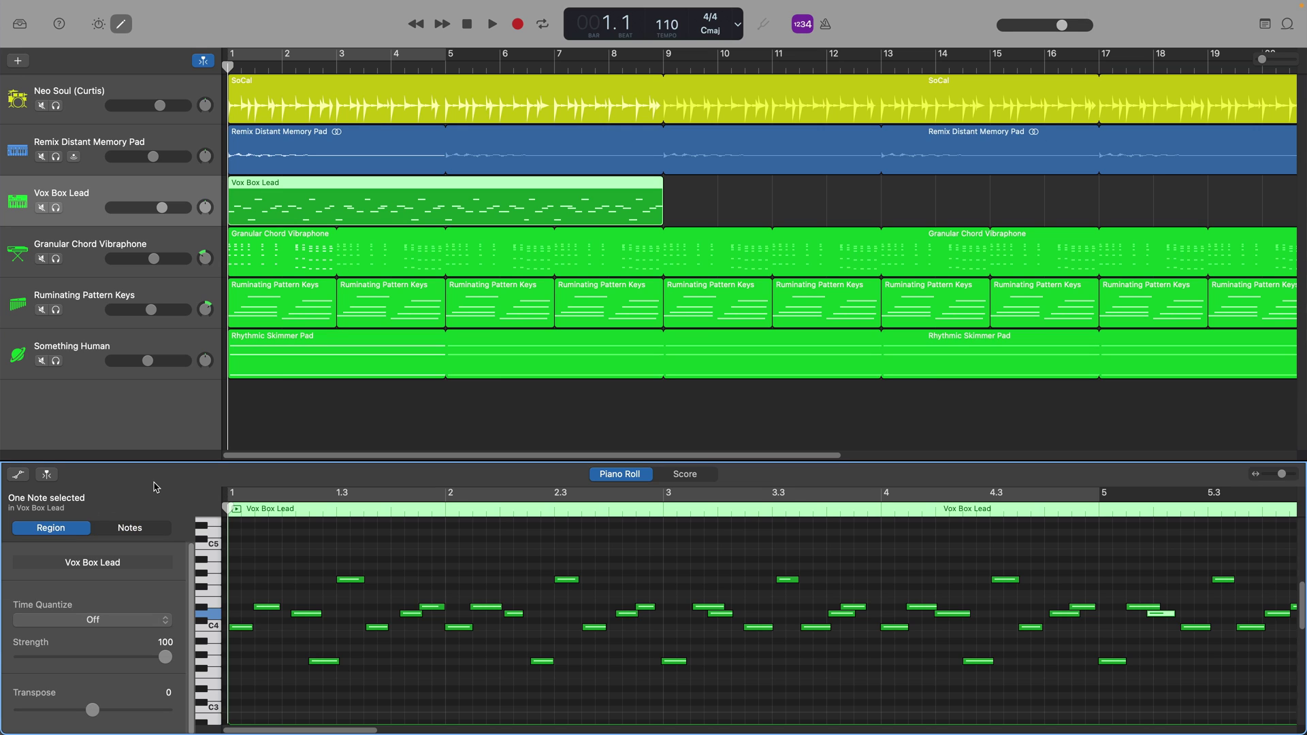
key("q")
left_click(93, 619)
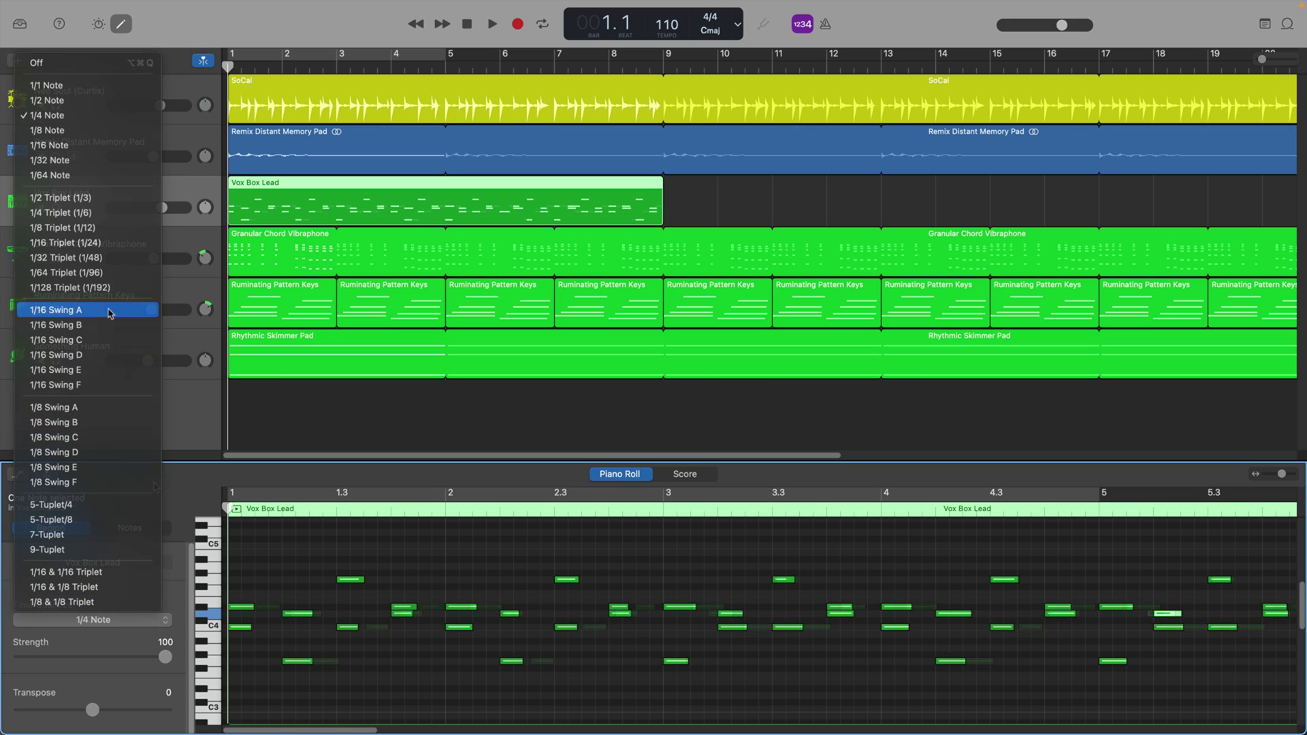
left_click(109, 409)
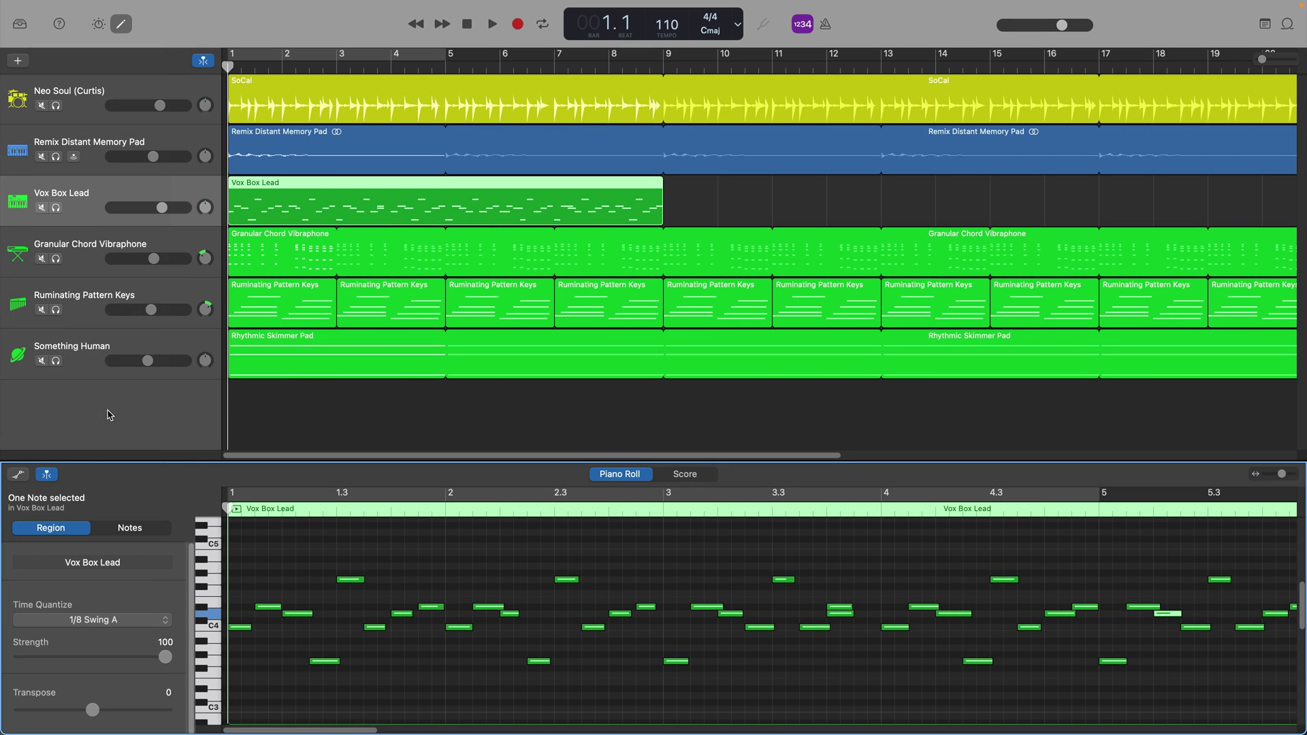
Move the D#4 note later and lengthen the notes around bars 2.2–2.4, playing back before and after
key("space")
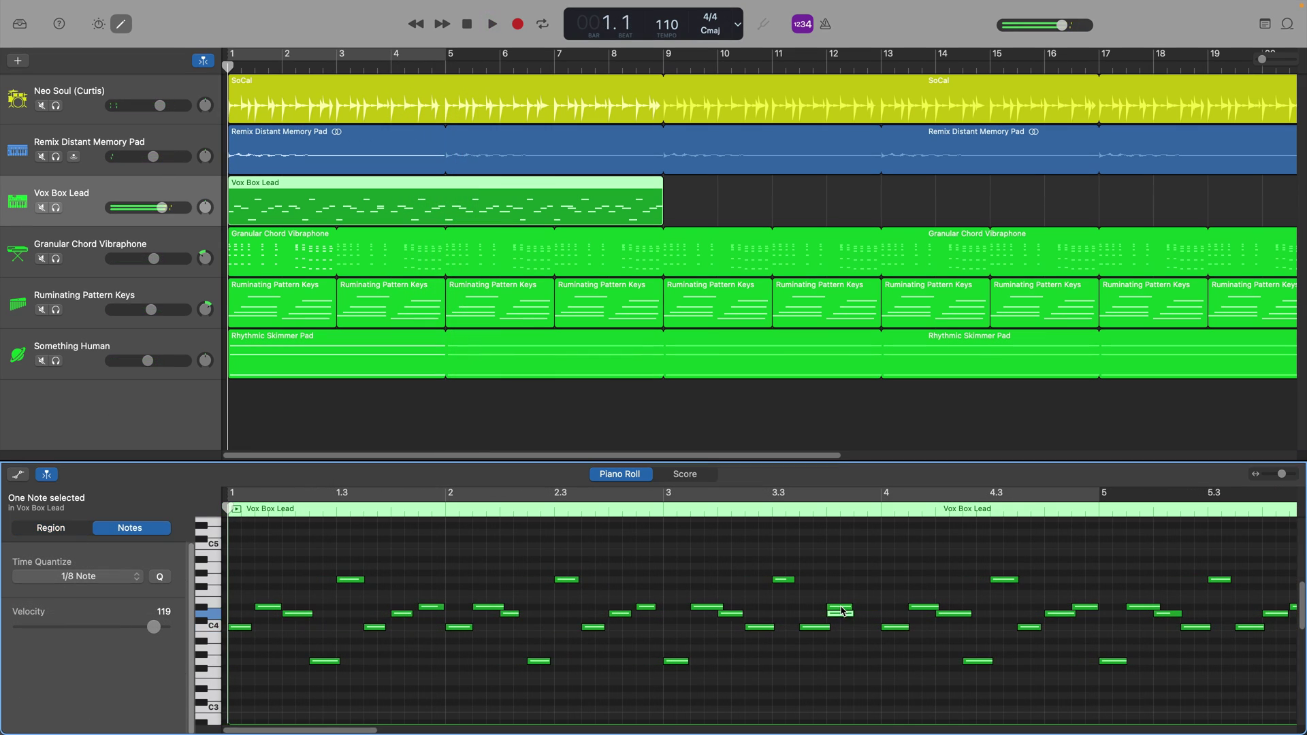
left_click_drag(839, 606, 872, 608)
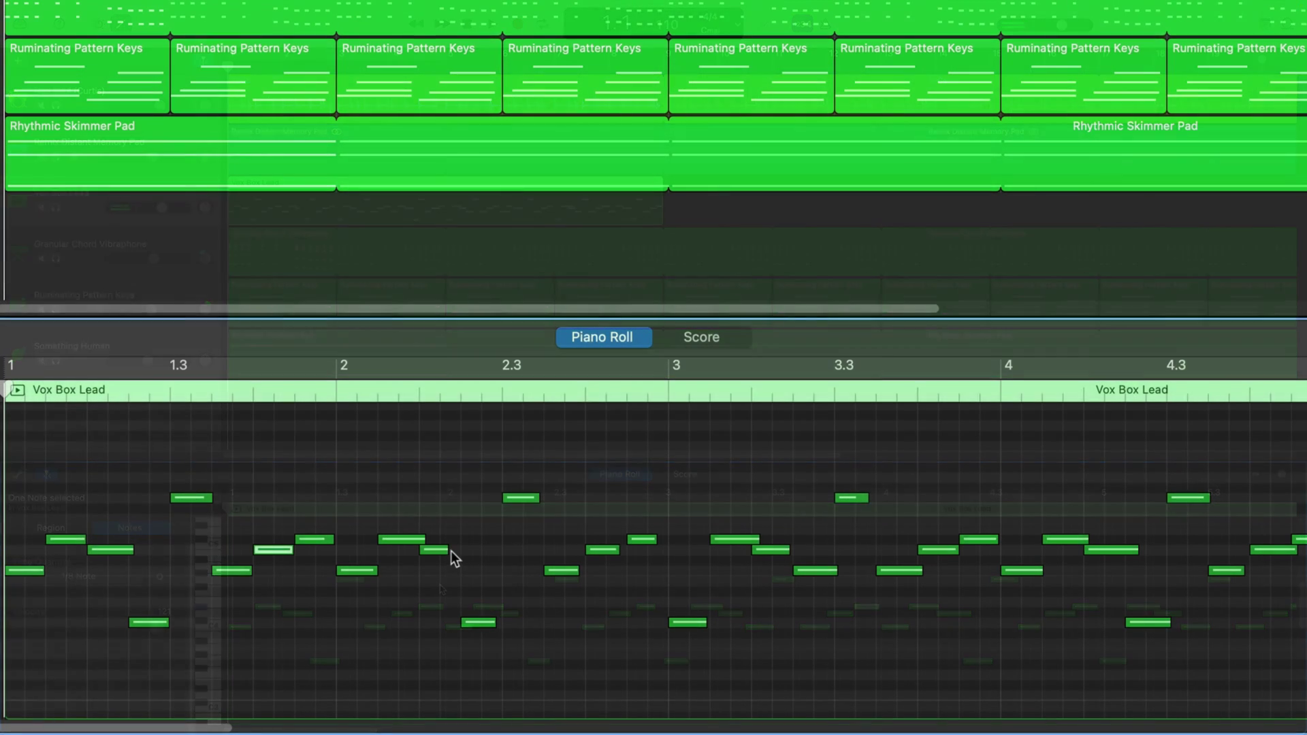
left_click_drag(446, 550, 459, 551)
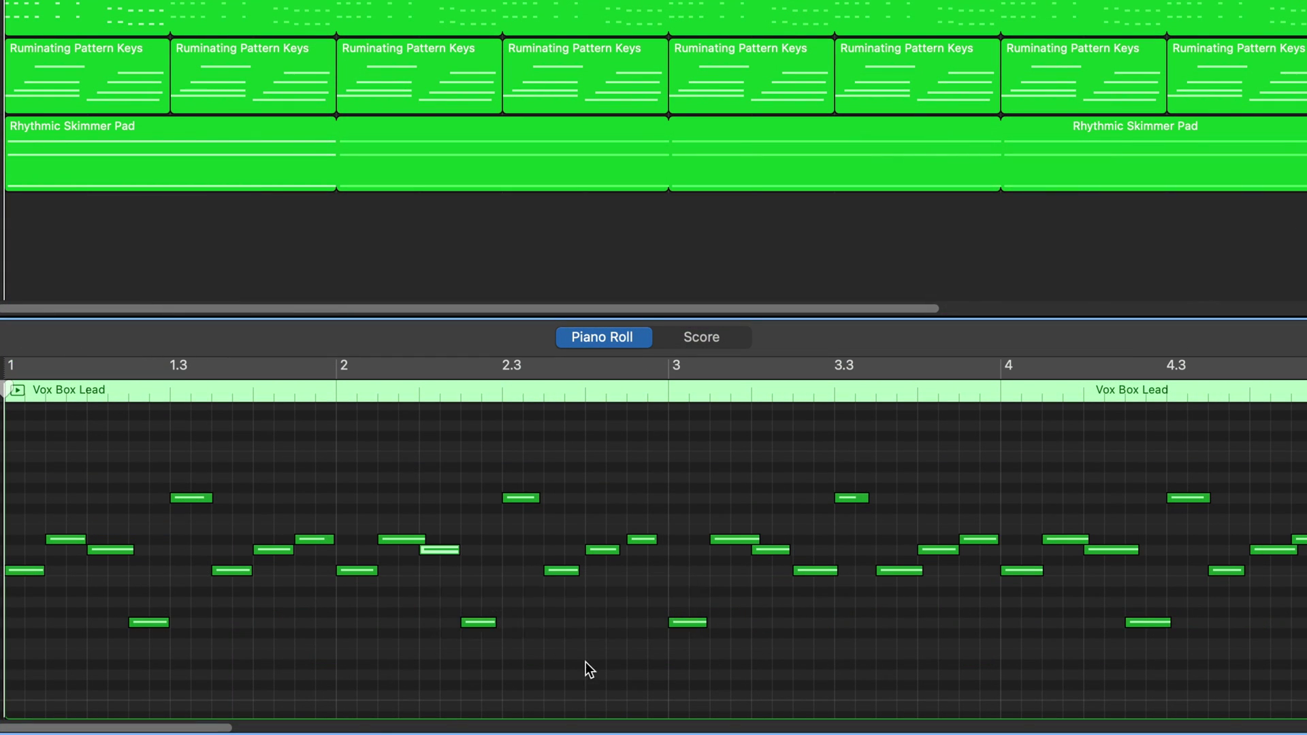
left_click_drag(494, 624, 502, 624)
left_click_drag(574, 570, 583, 571)
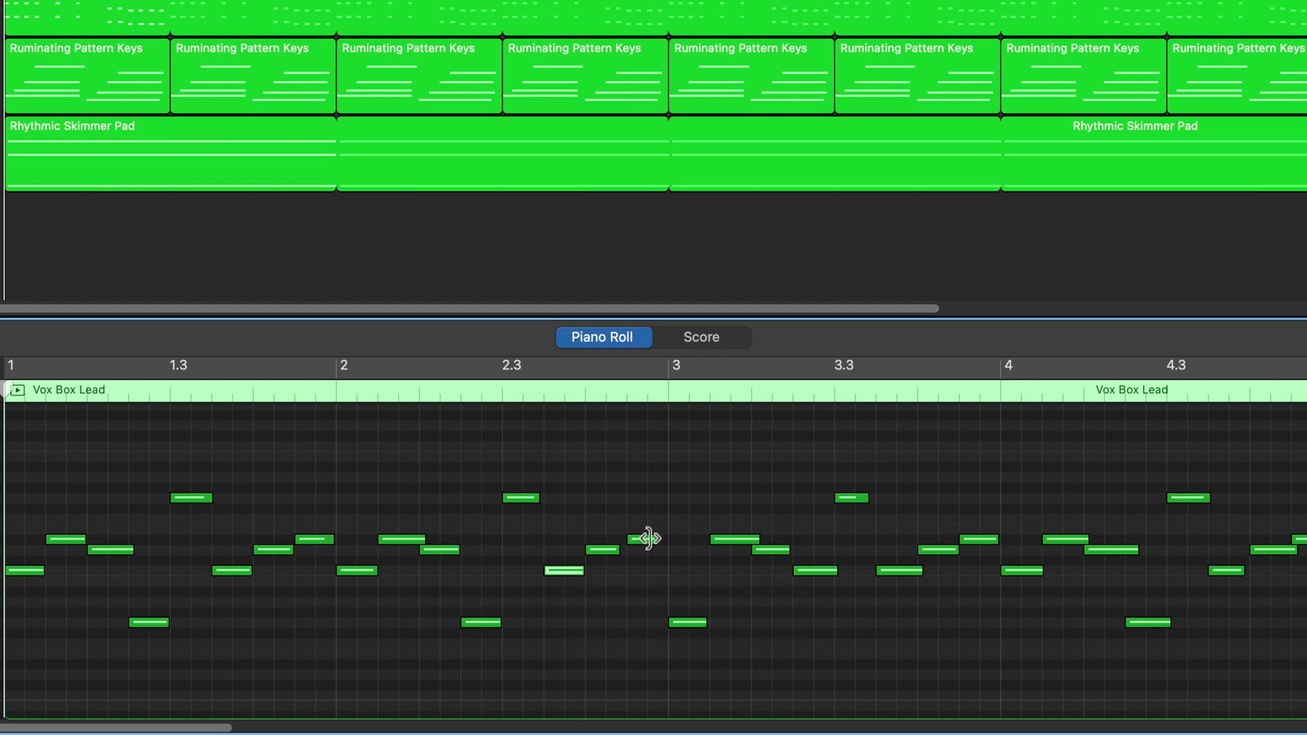
left_click_drag(650, 539, 623, 555)
key("space")
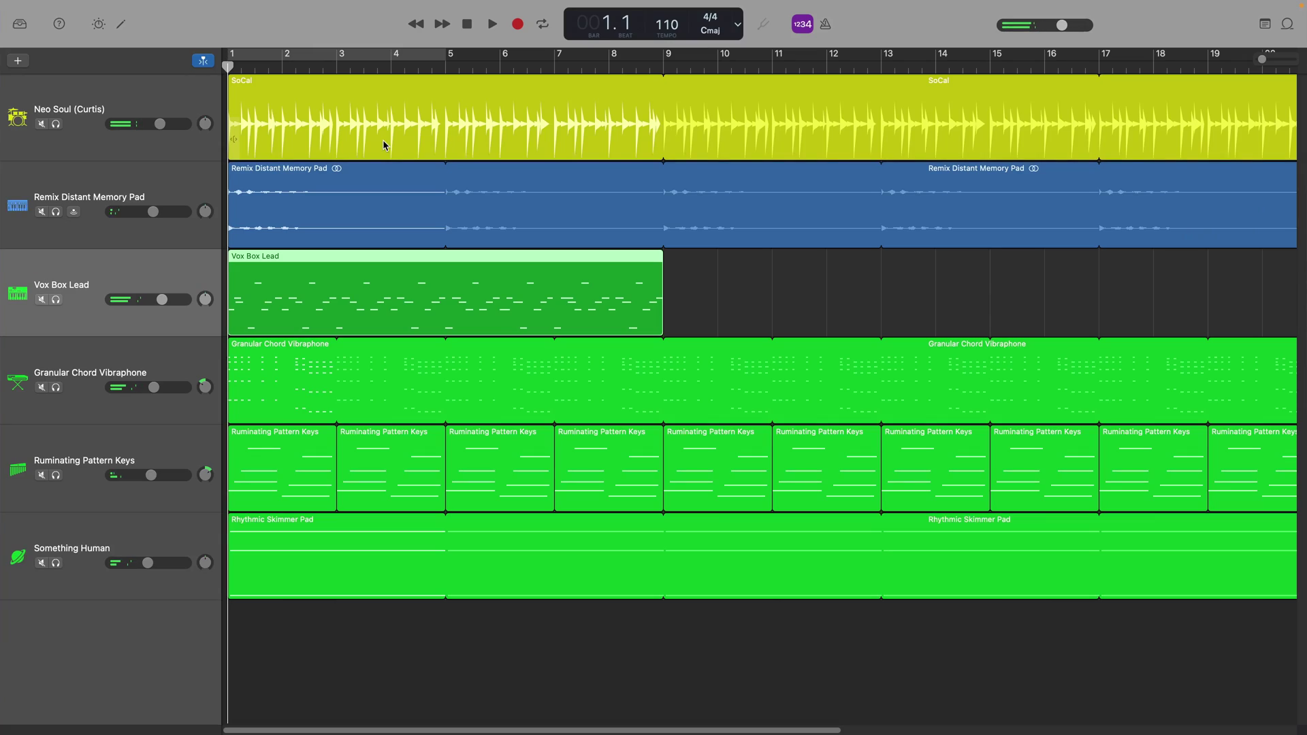
Marquee-select the first 16 Vox Box Lead notes in the piano roll and quantize them to 1/8 Swing A
left_click(123, 27)
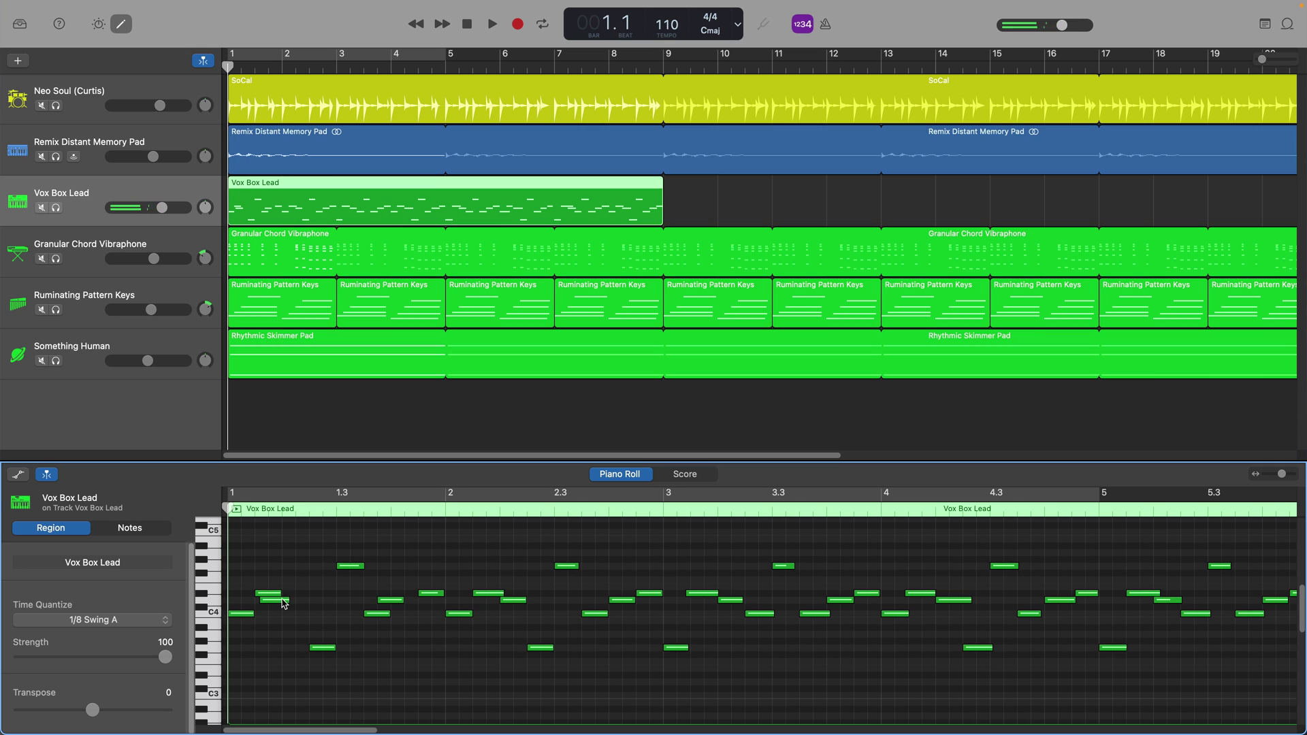
left_click(284, 602)
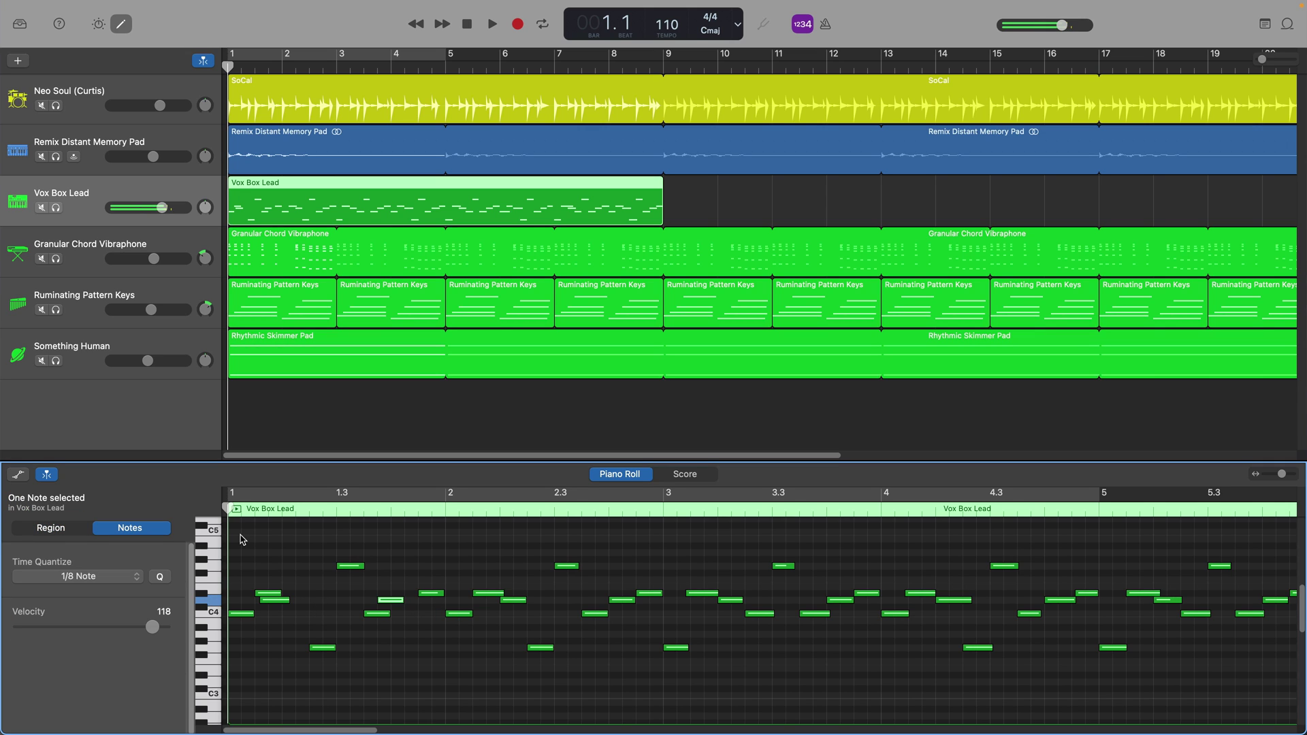
left_click_drag(234, 529, 661, 705)
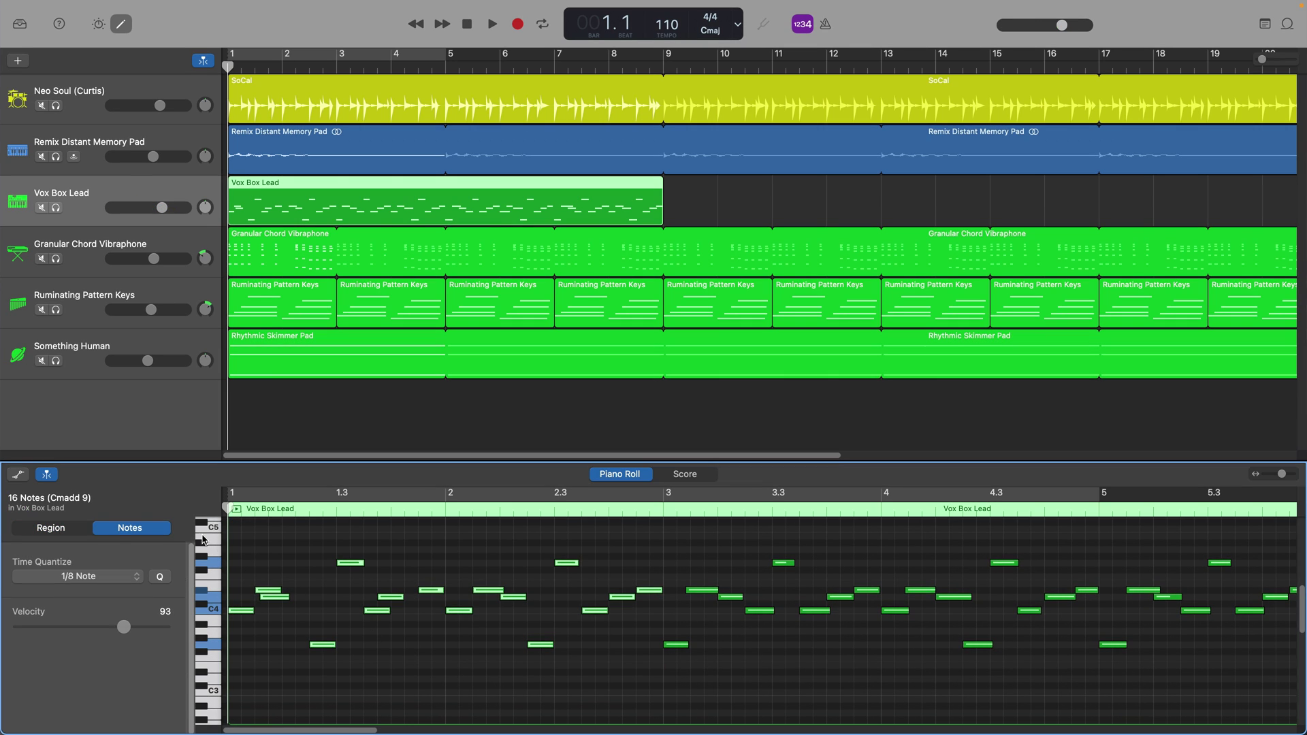
left_click(75, 530)
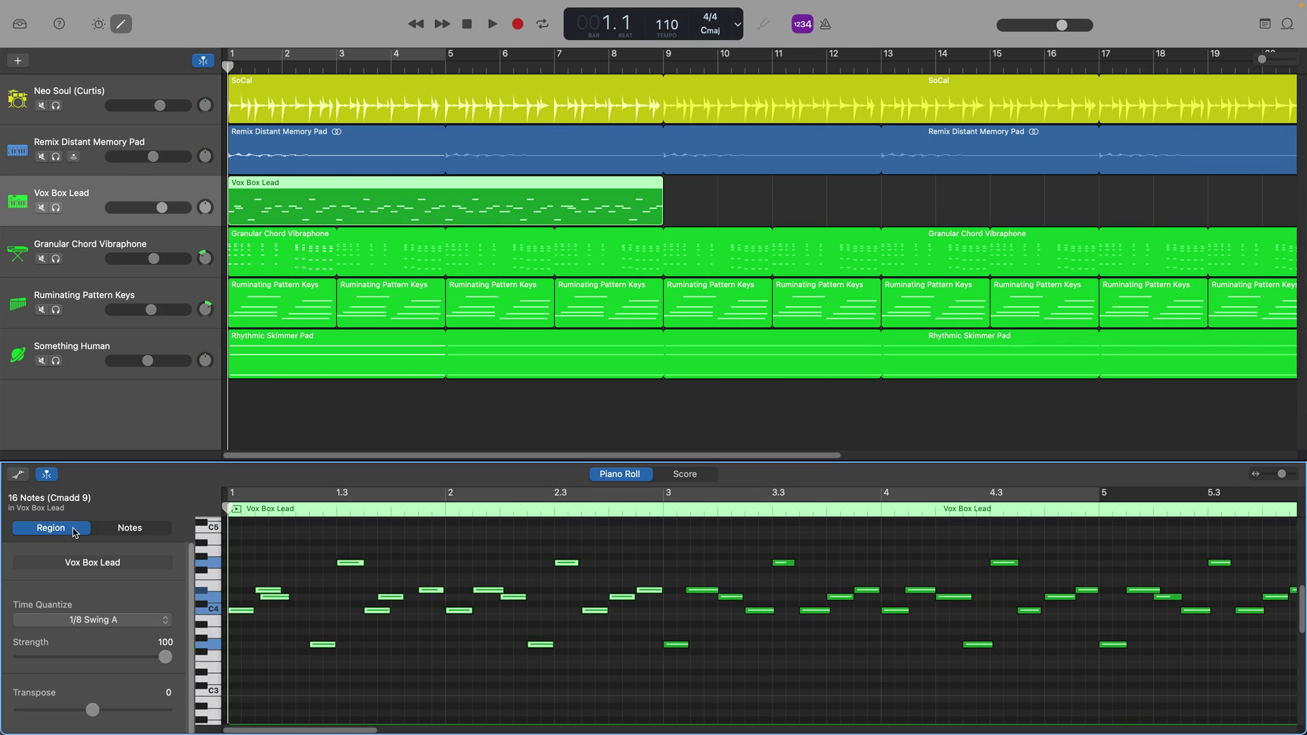
left_click(116, 534)
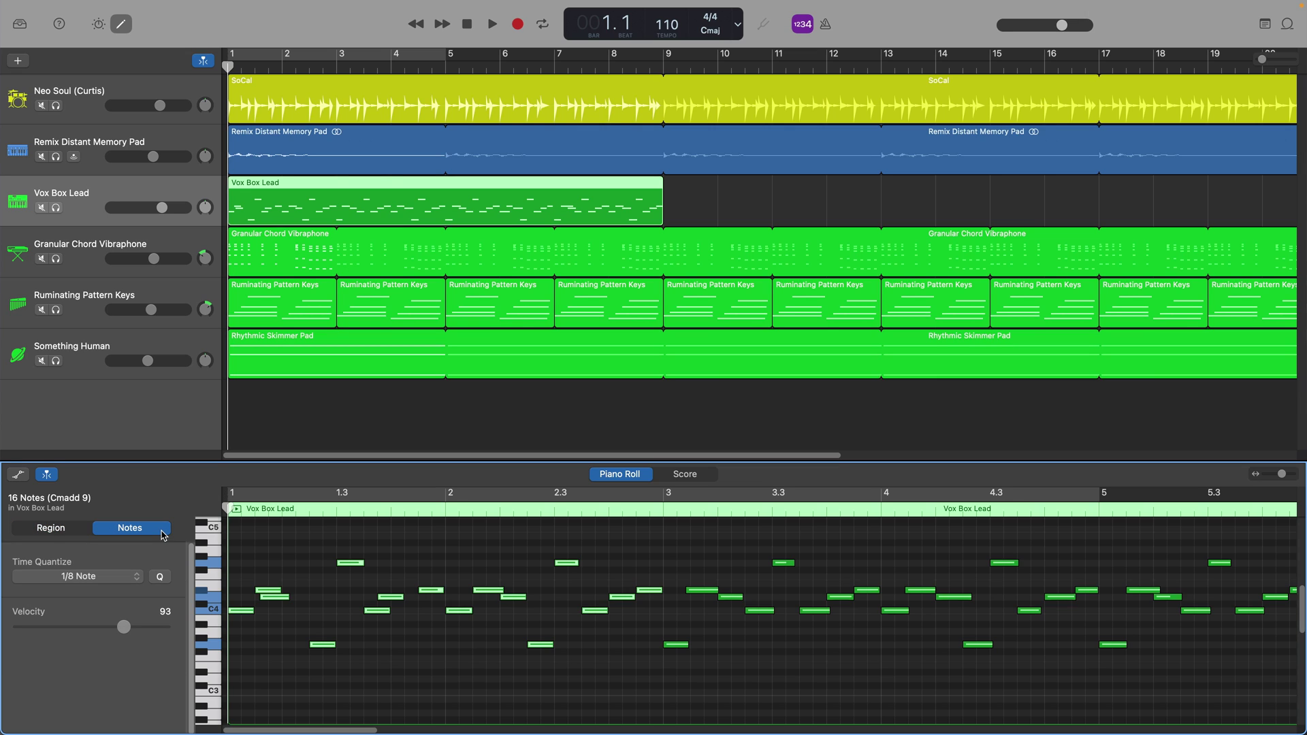
left_click(90, 581)
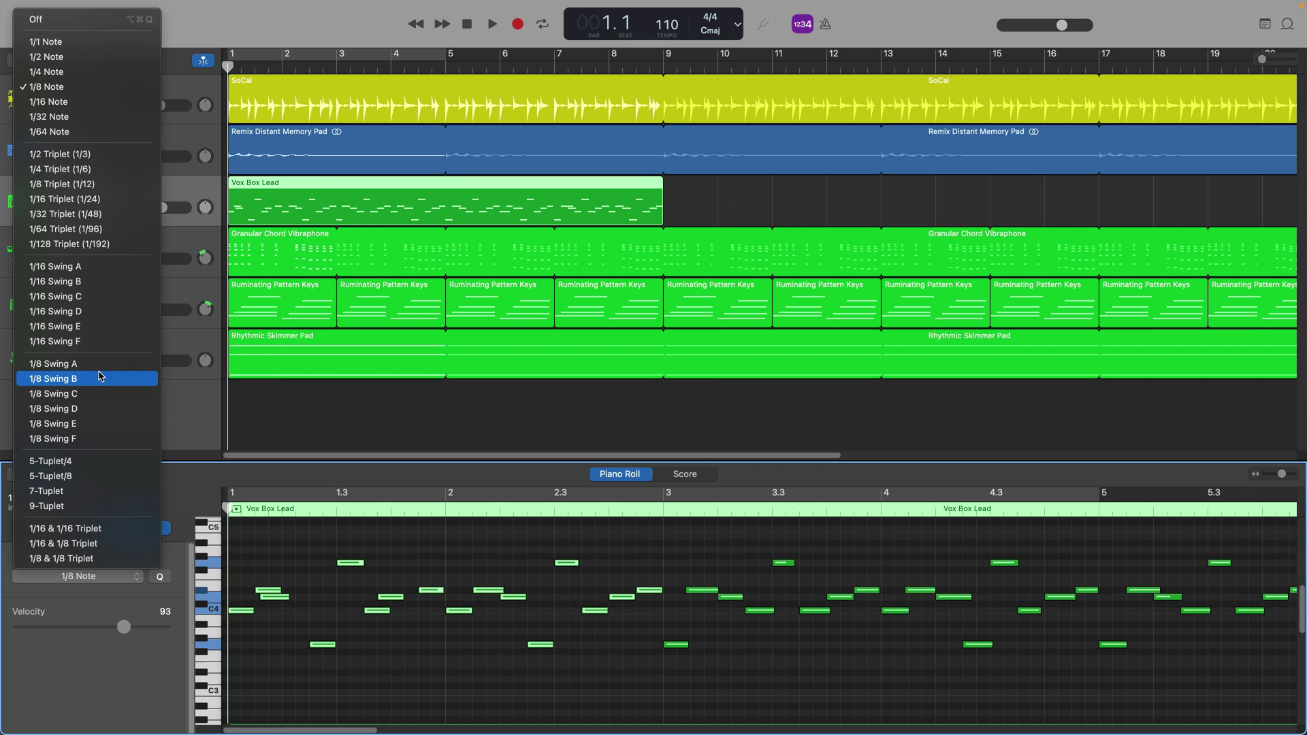
left_click(100, 368)
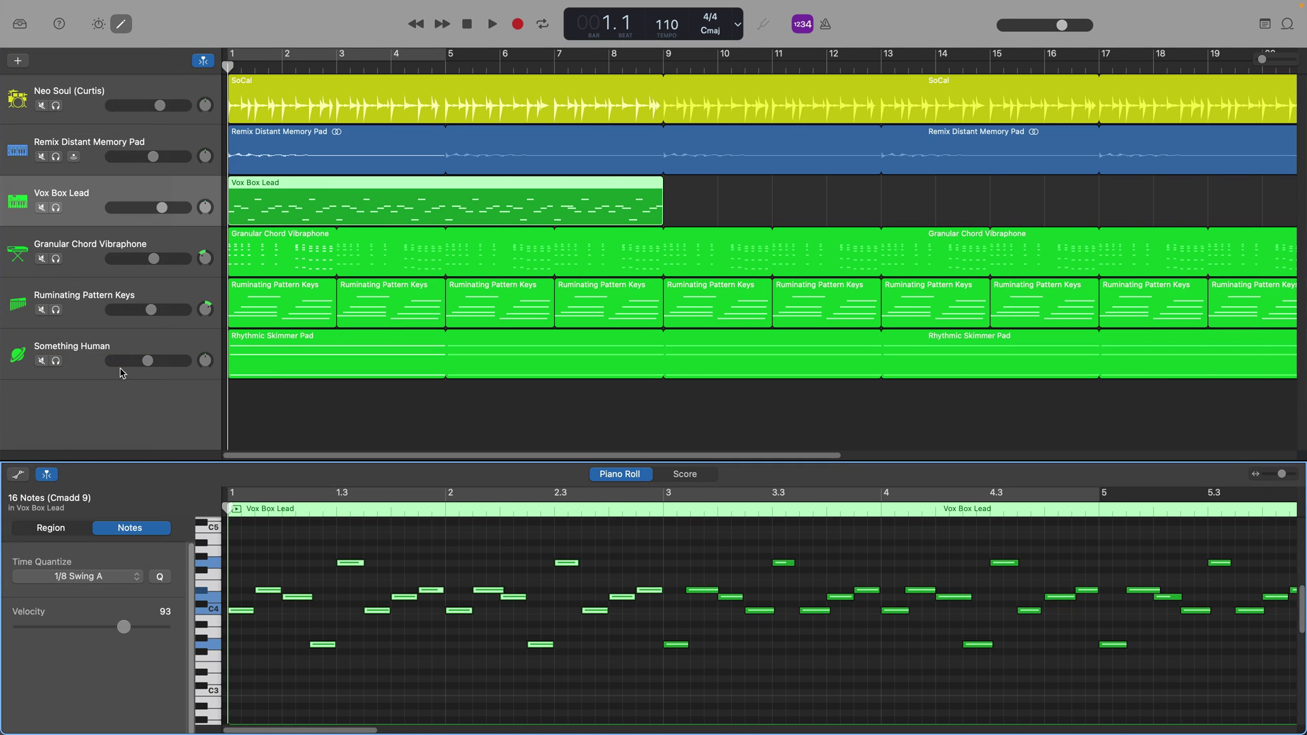
left_click(404, 547)
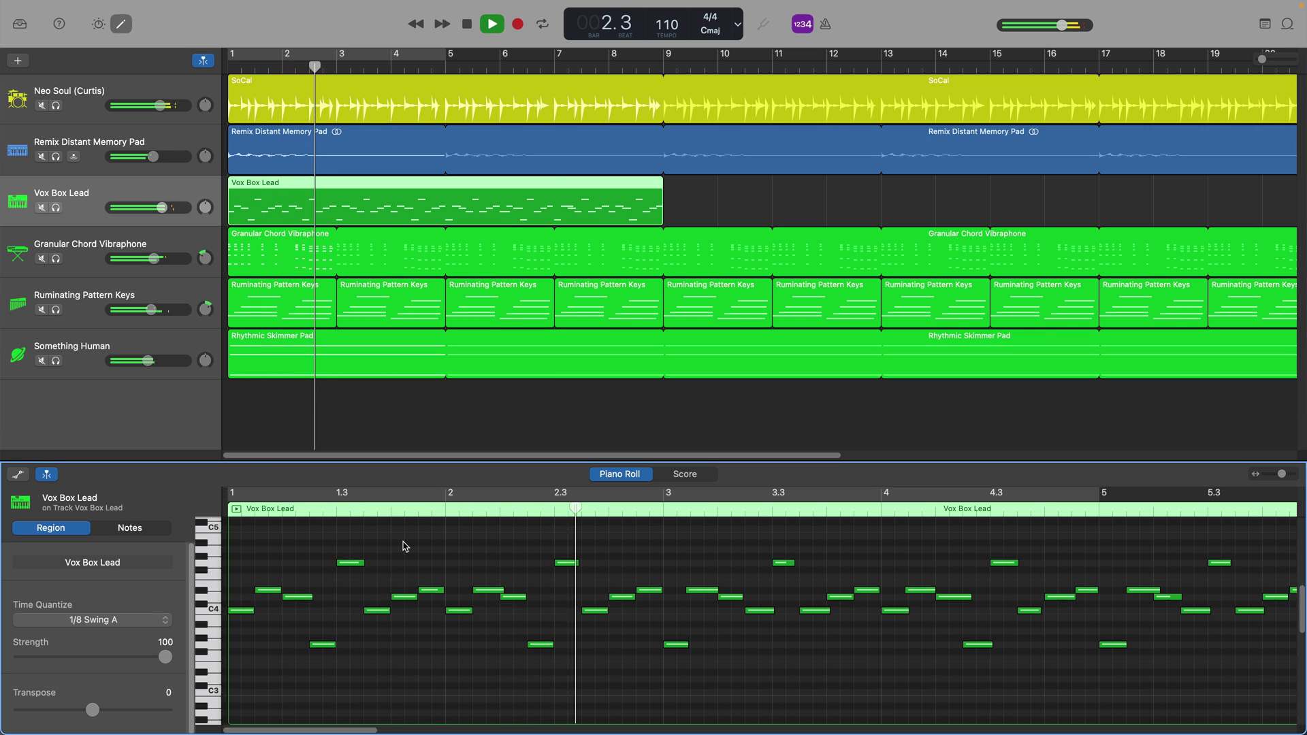
Stop playback
key("space")
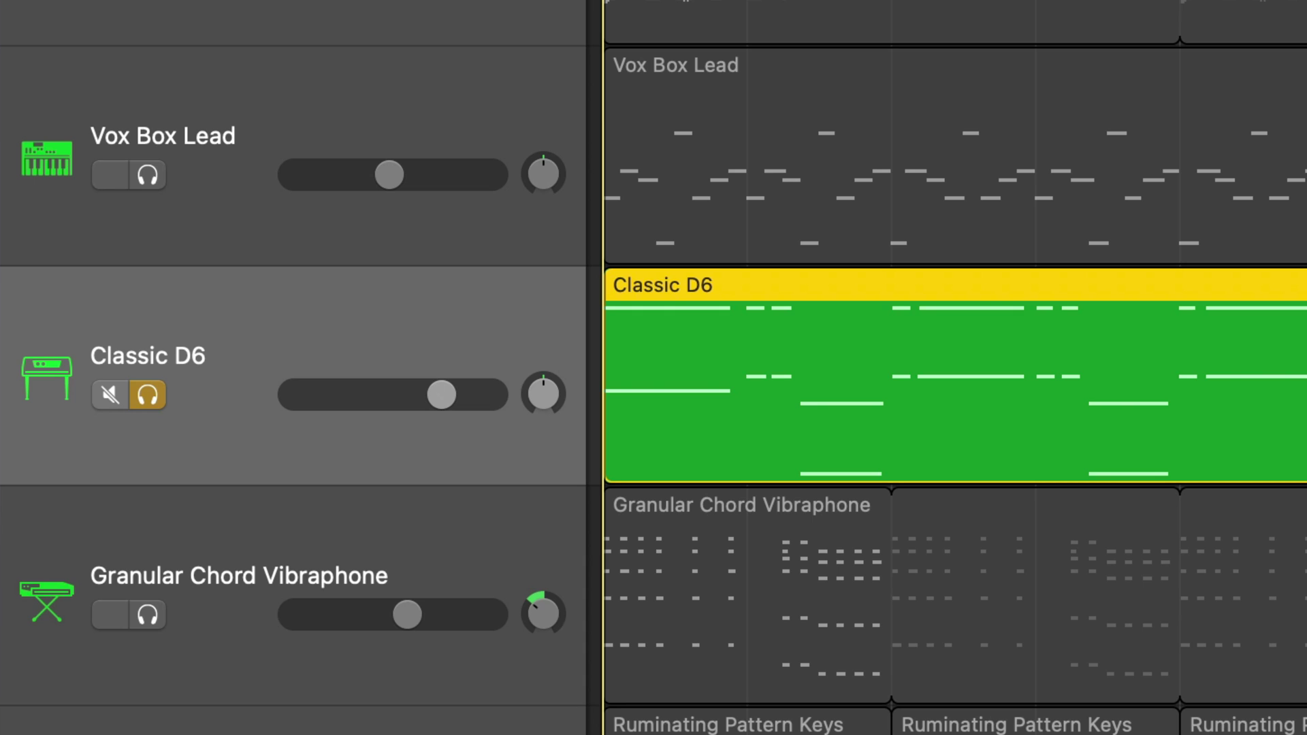
Select the two bar-1 Classic D6 notes and quantize them to 1/4 Note
key("space")
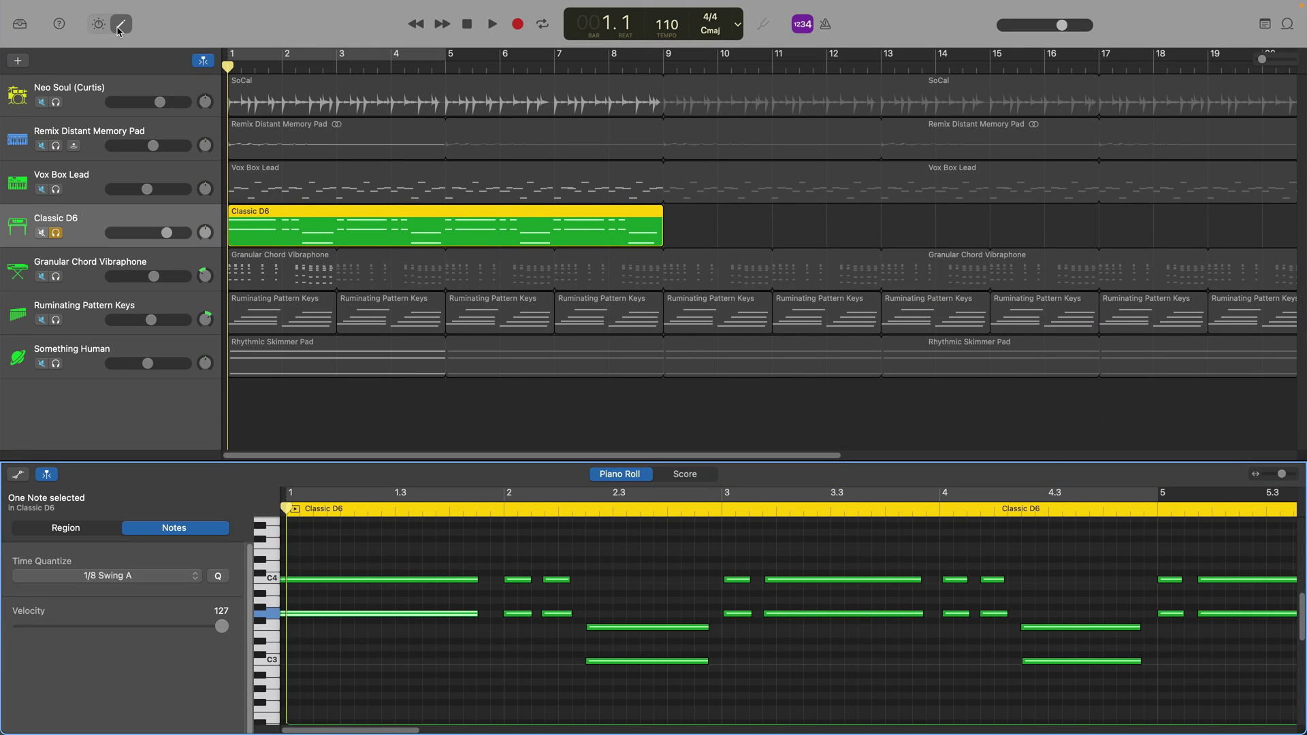
left_click_drag(335, 553, 368, 654)
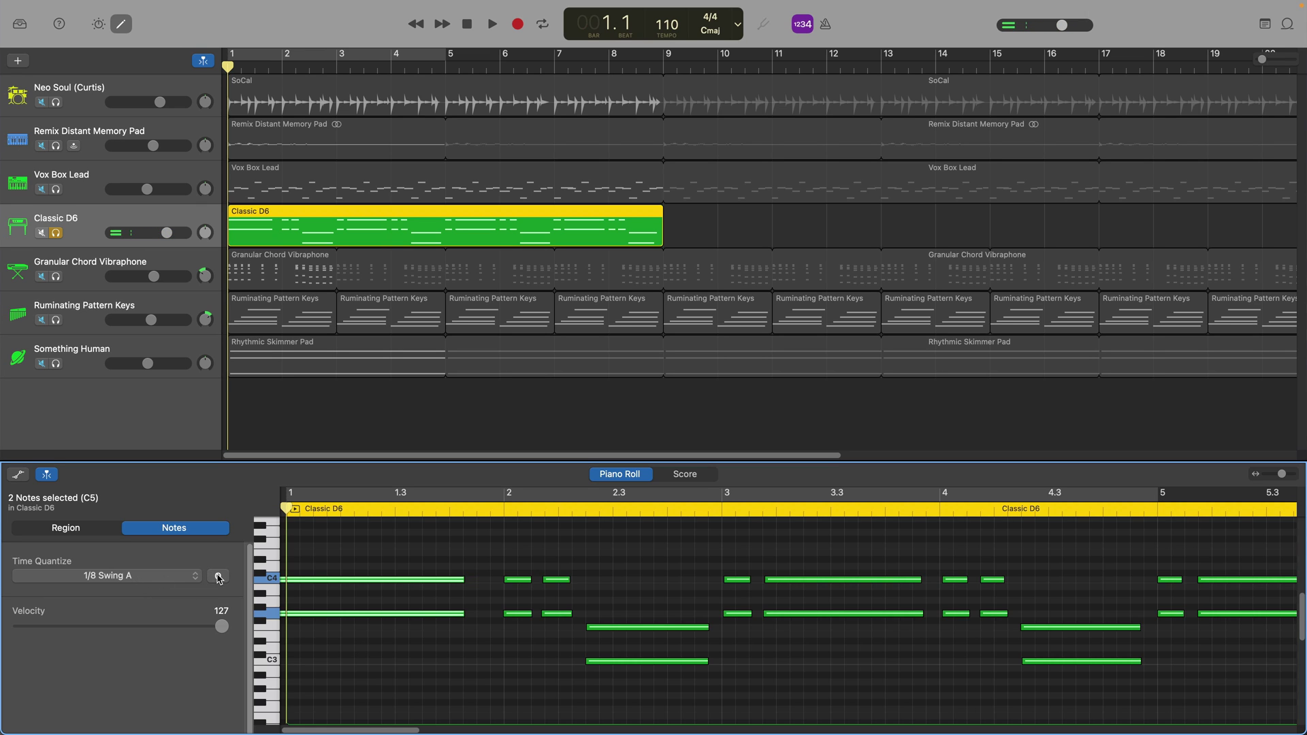
key("space")
left_click(171, 575)
left_click(221, 562)
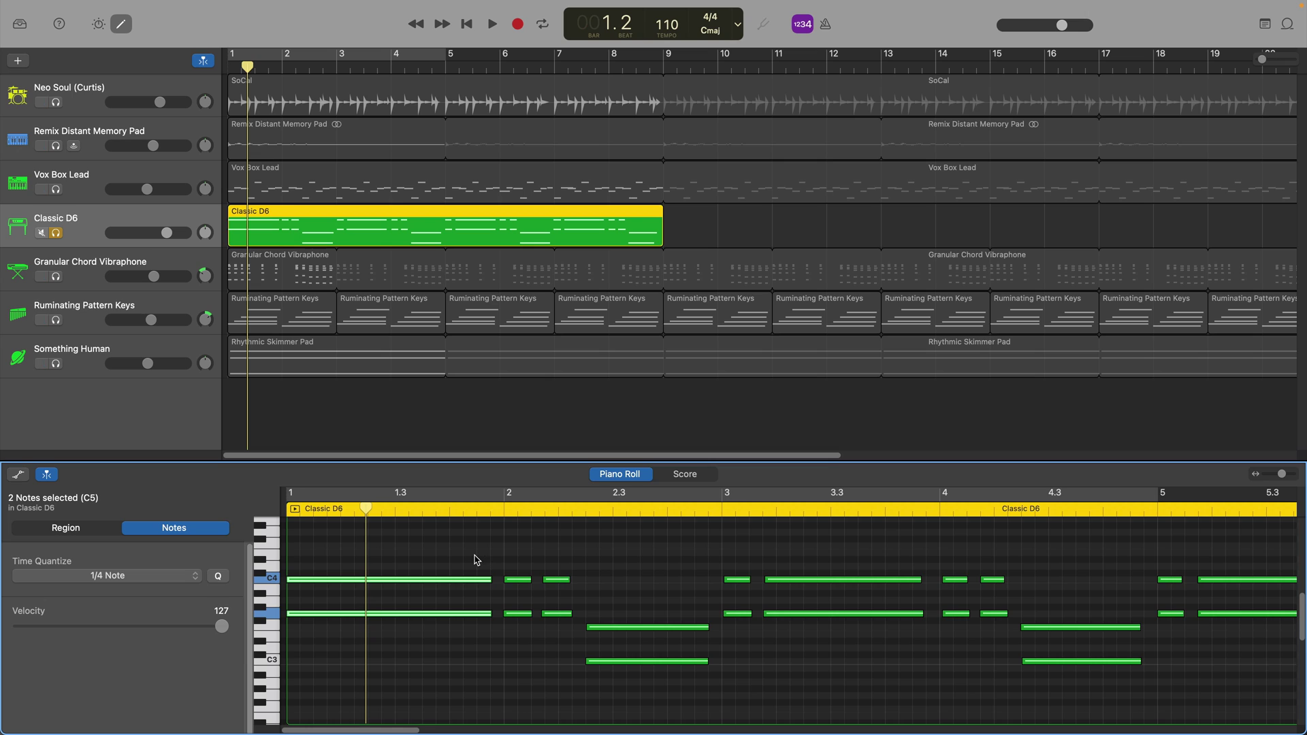
Play the song from the beginning and unsolo Classic D6 to hear the full mix
key("Return")
key("space")
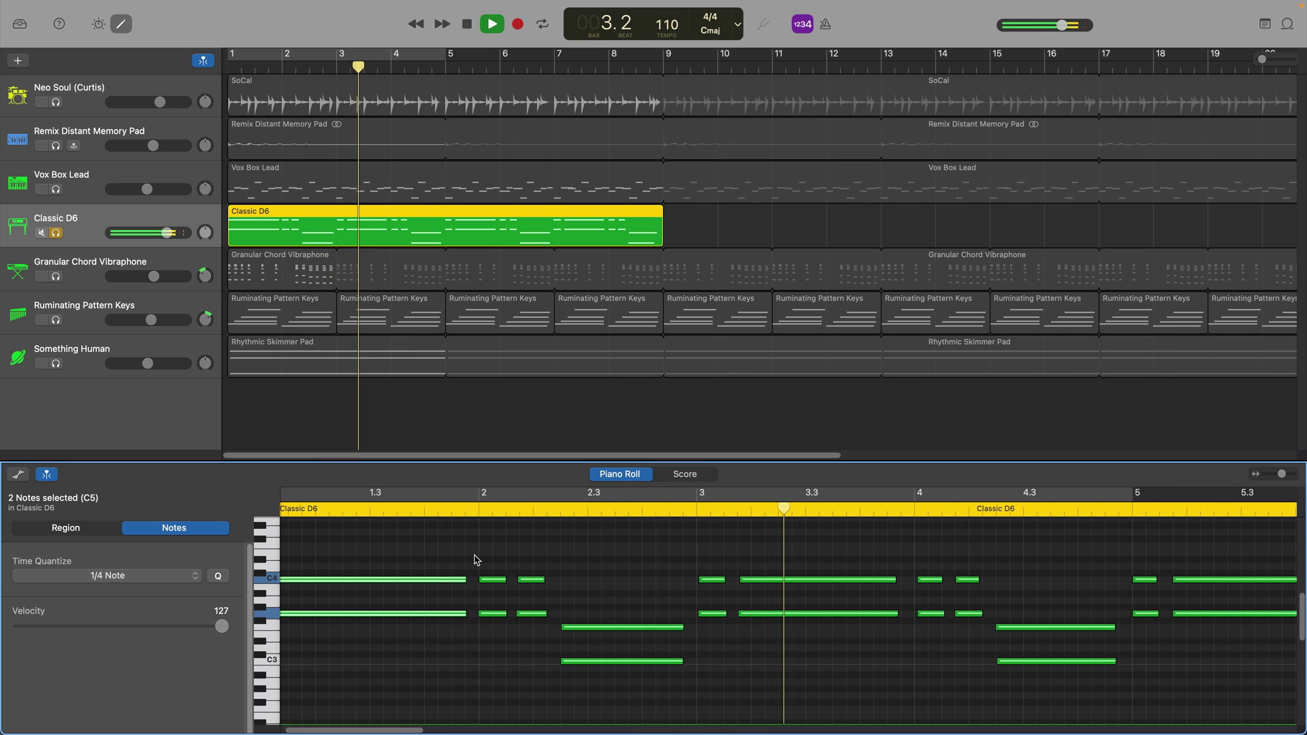
key("s")
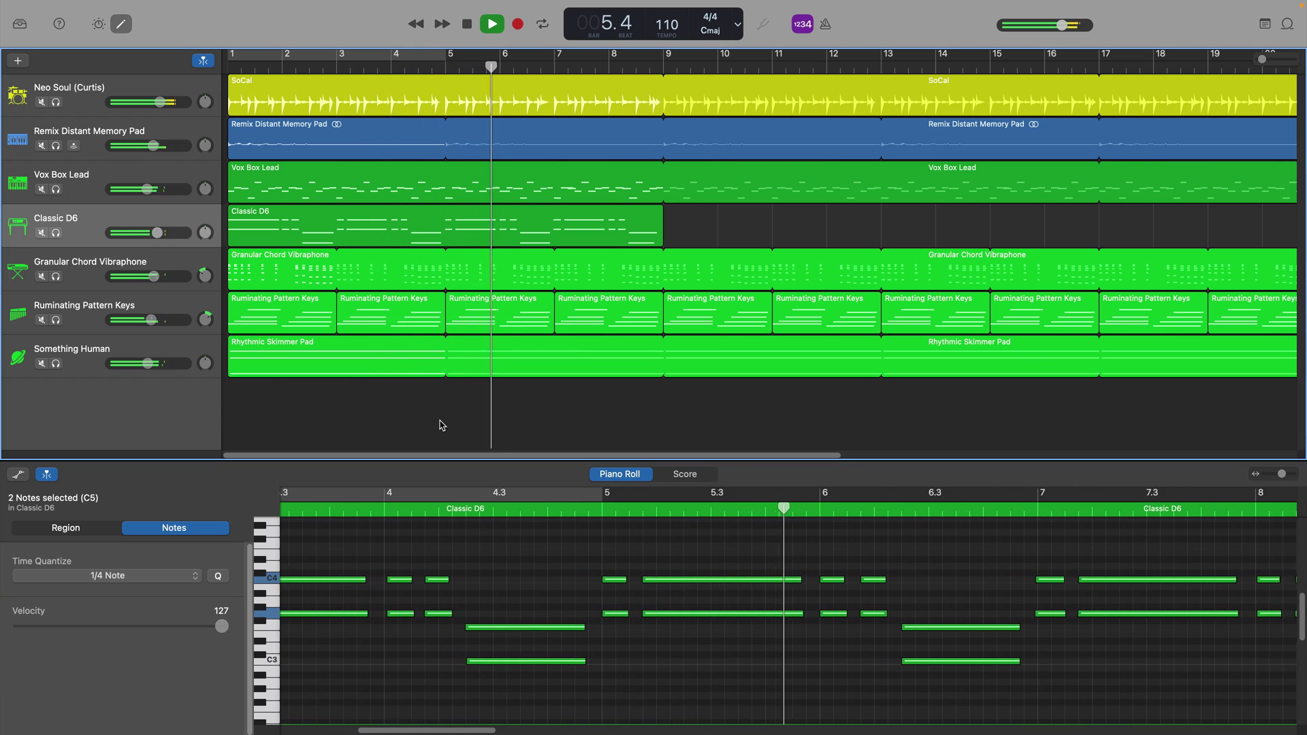
Stop playback with the playhead back at bar 1
key("space")
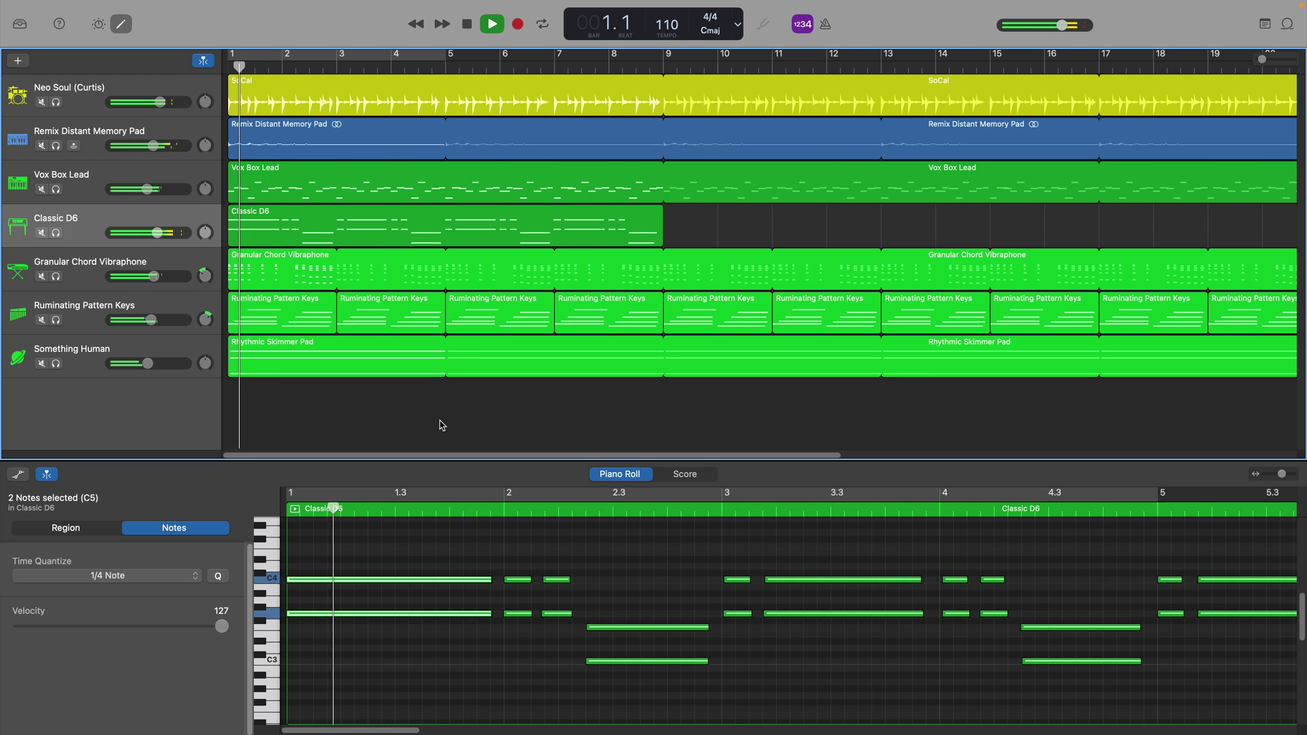
key("space")
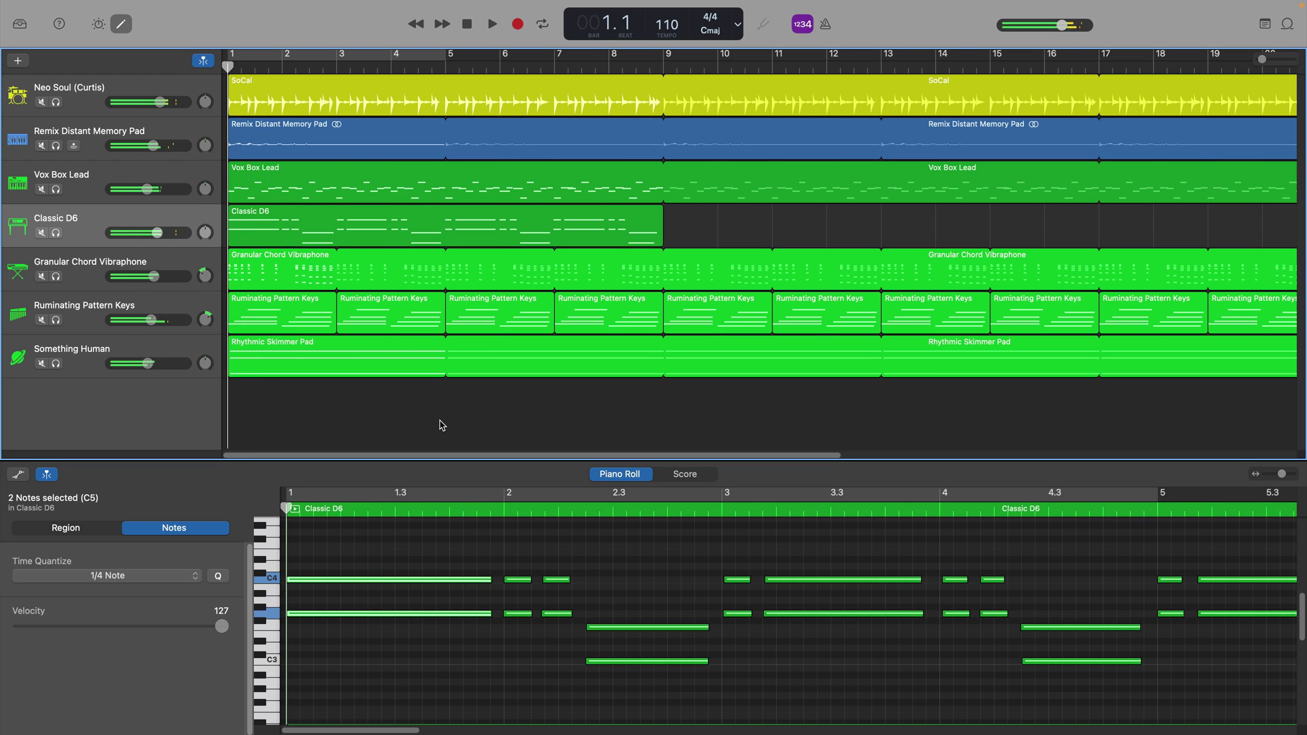